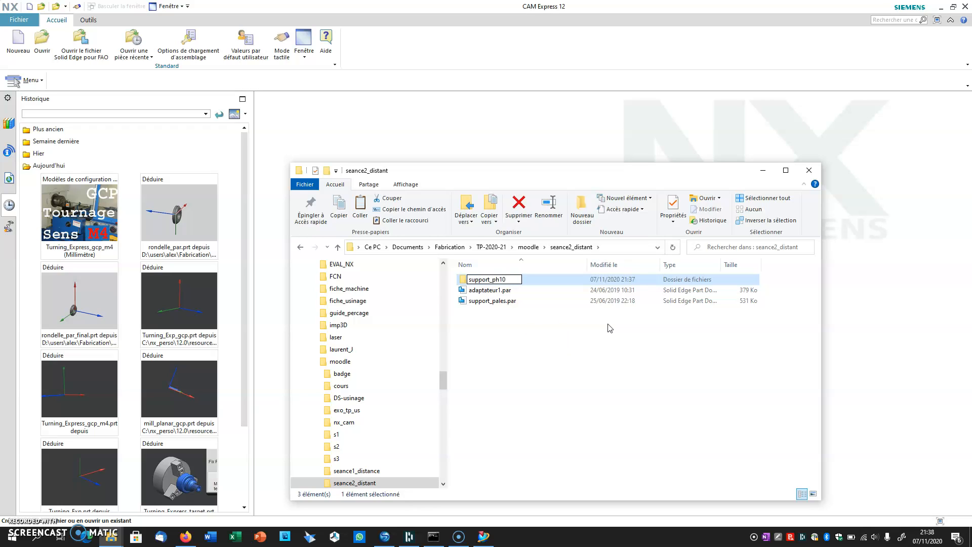
Copy support_pales.par from the seance2_distant folder into its support_ph10 subfolder
left_click(488, 301)
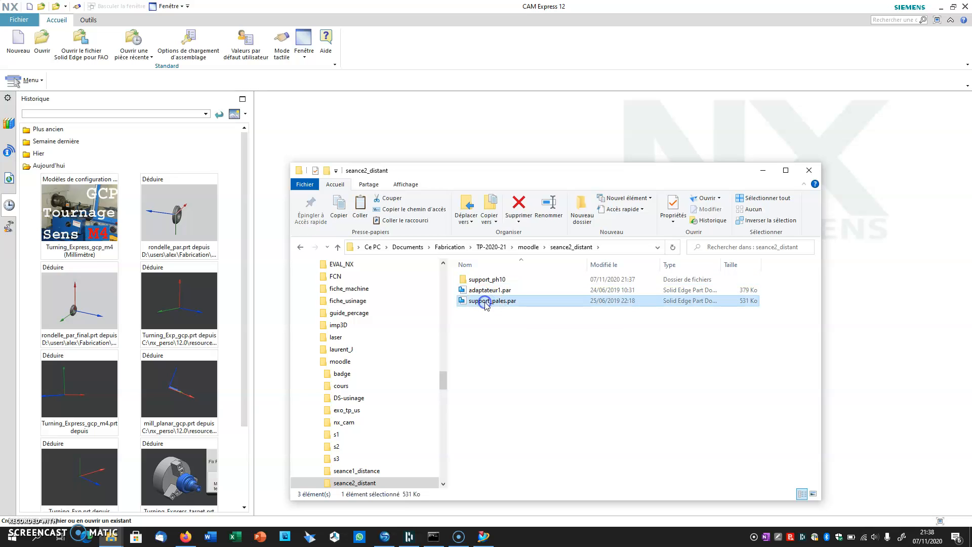
double_click(483, 279)
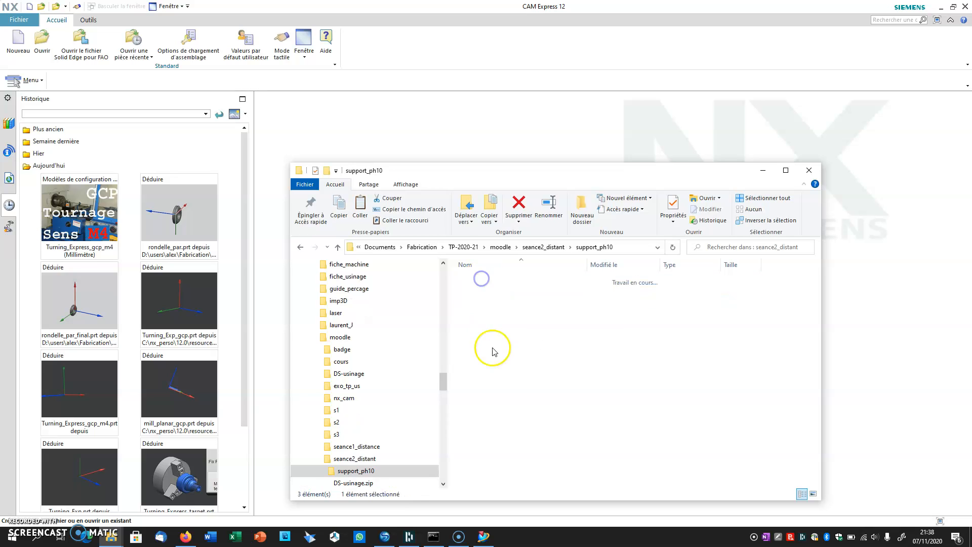
key("ctrl+v")
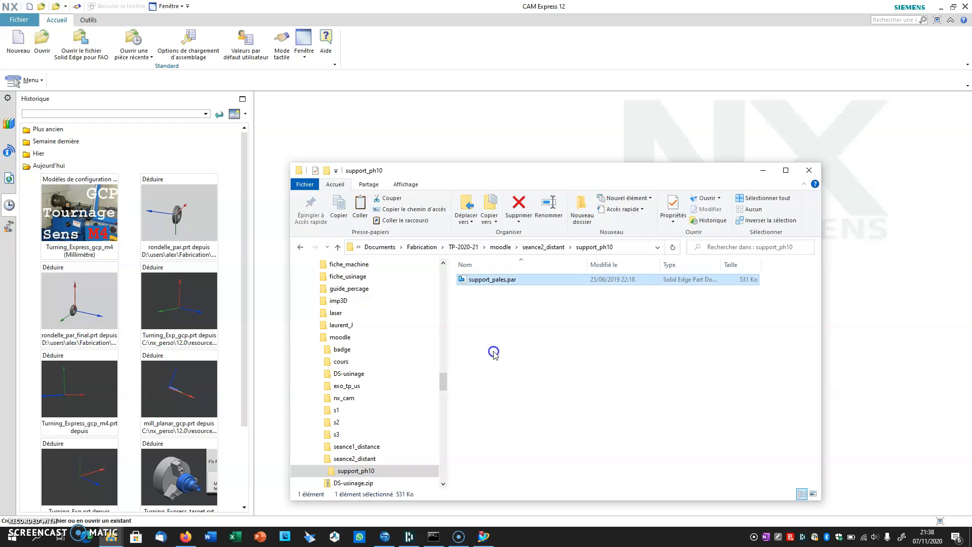
left_click(494, 352)
In CAM Express, open support_pales.par from the support_ph10 folder, using the Solid Edge part (*.par) file type
left_click(92, 70)
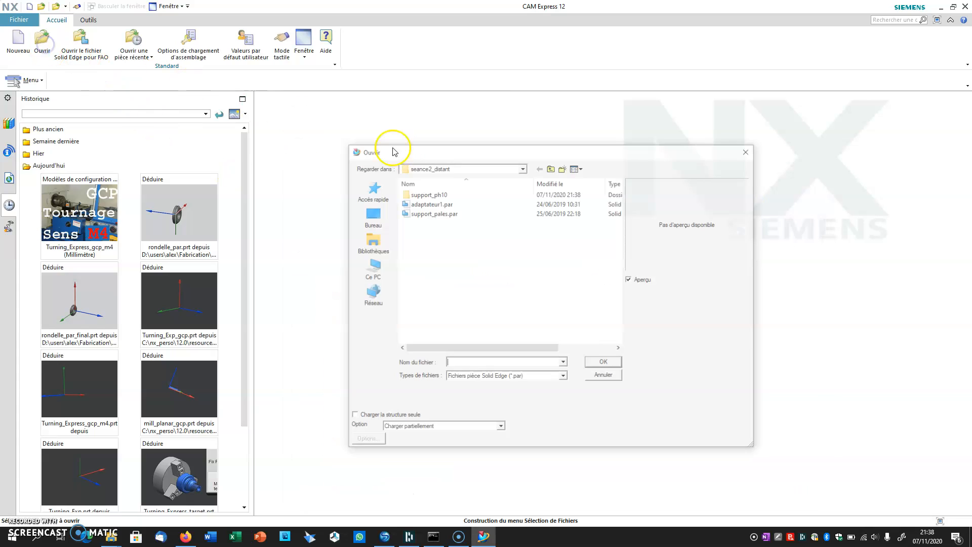
double_click(433, 195)
left_click(557, 378)
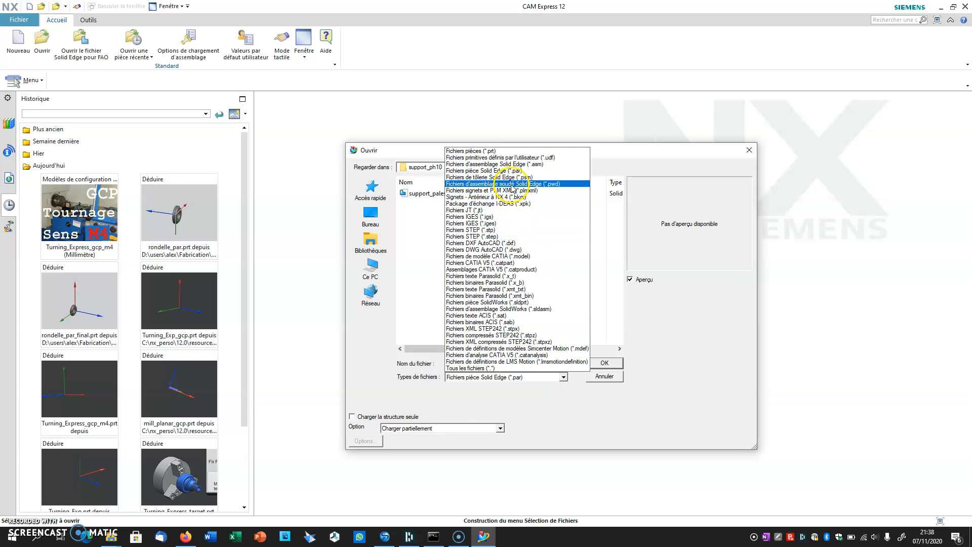
left_click(508, 171)
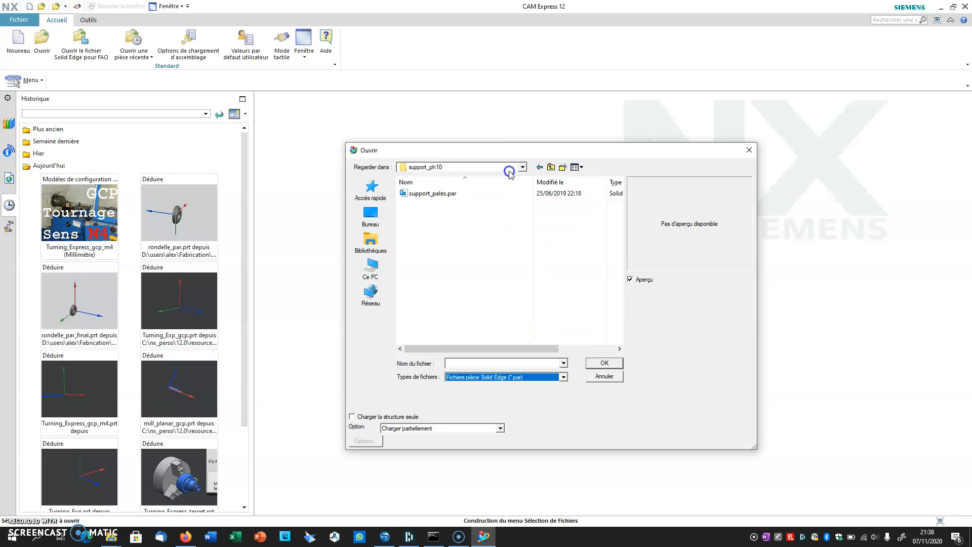
double_click(432, 195)
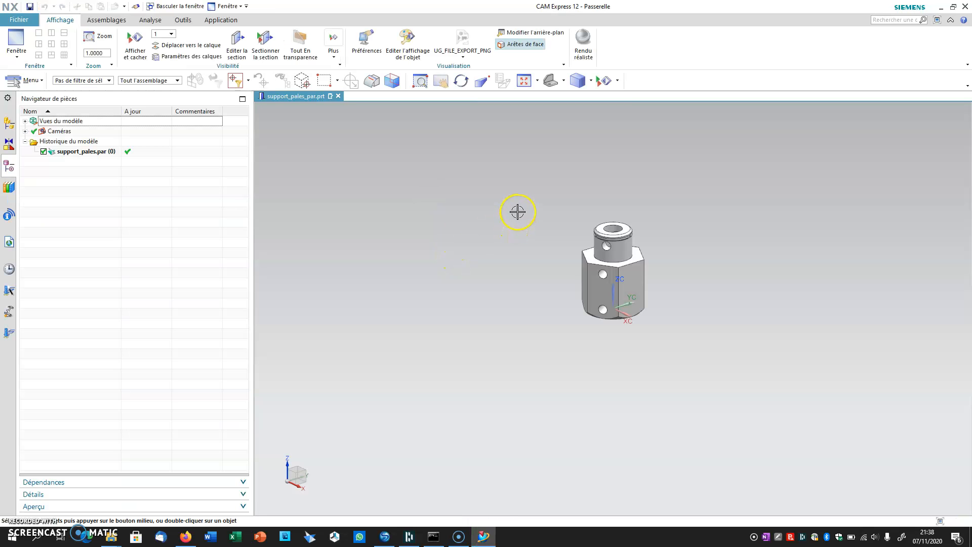
Apply the Turning_Express_gcp_m4 manufacturing template and expand the geometry tree down to the EBAUCHE_EXT and FINITION_EXT operations
left_click(9, 335)
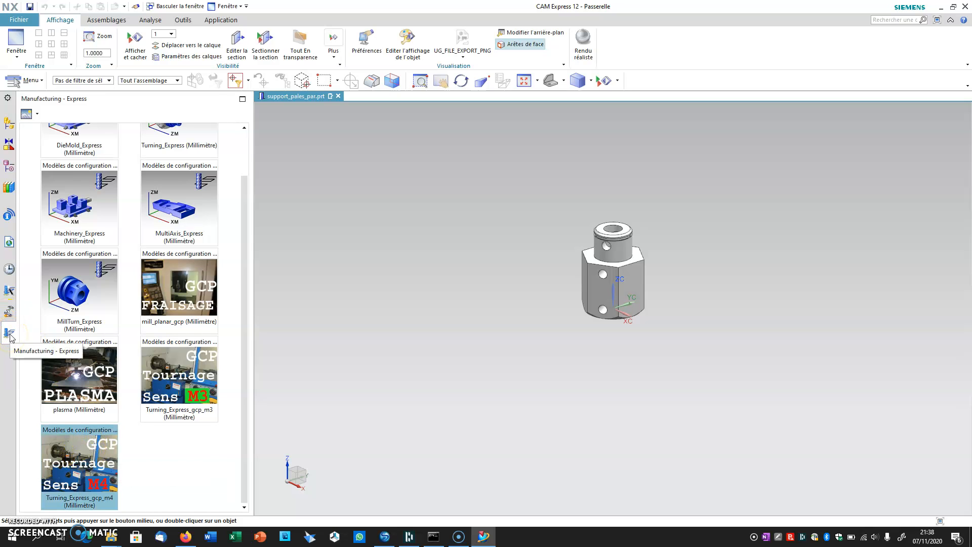
double_click(81, 459)
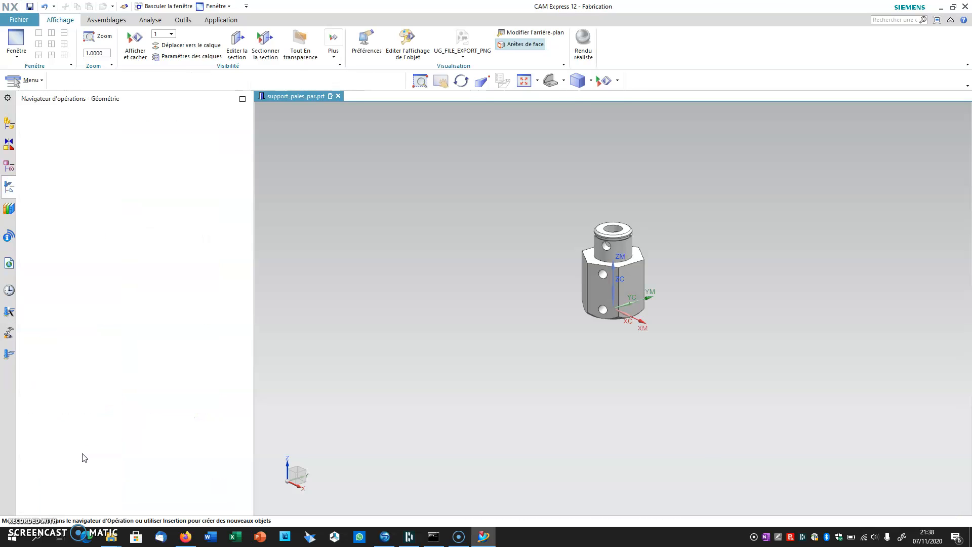
left_click(26, 141)
left_click(45, 162)
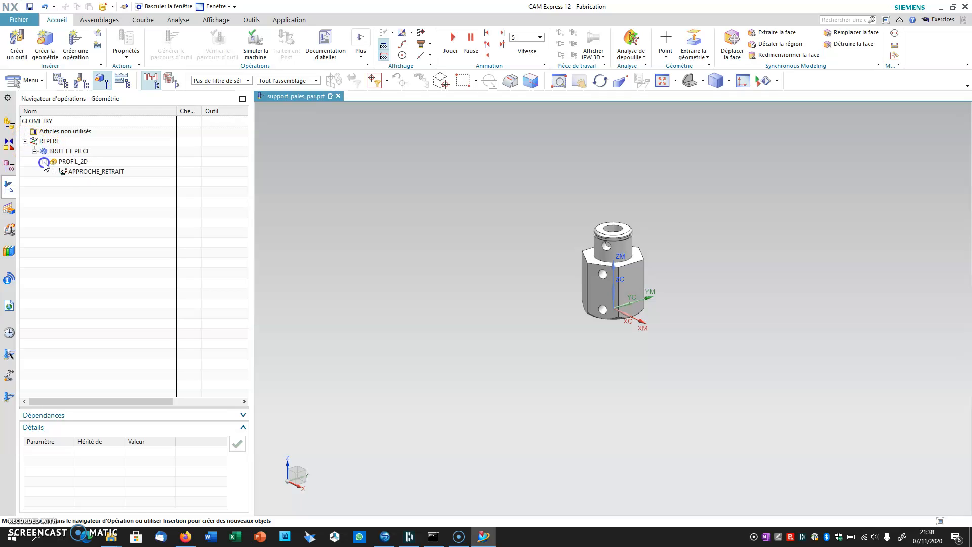
left_click(63, 183)
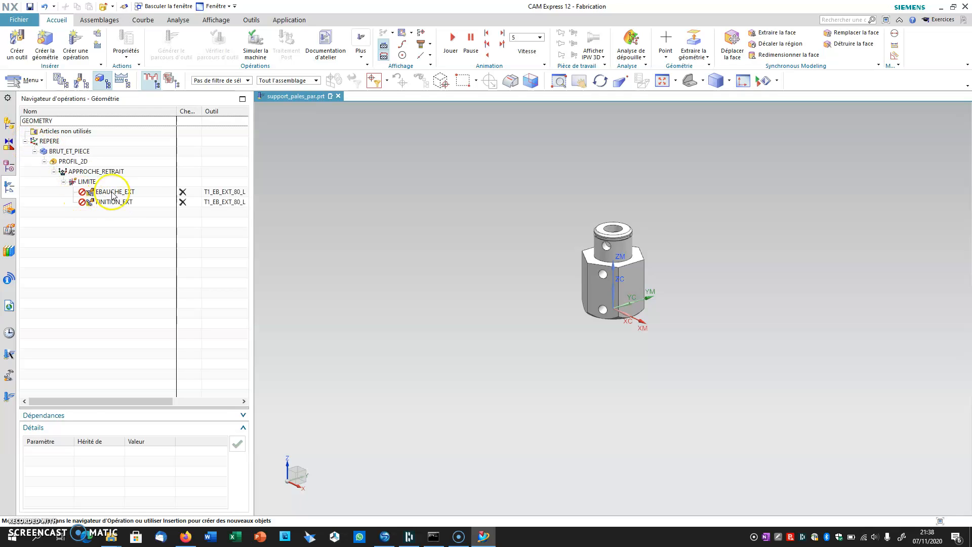
Edit REPERE and place the machine coordinate system's origin at the centre of the bore edge on the cylindrical end's front face
left_click(50, 142)
mouse_move(531, 233)
middle_mouse_down()
mouse_move(593, 203)
mouse_move(547, 189)
mouse_move(539, 217)
middle_mouse_up()
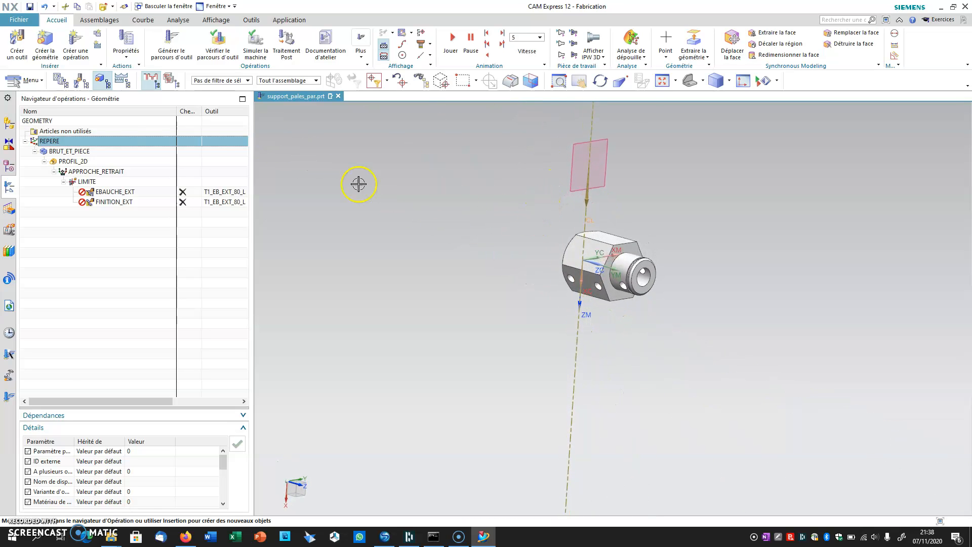
double_click(49, 141)
left_click_drag(617, 265, 820, 258)
left_click(820, 258)
left_click(821, 258)
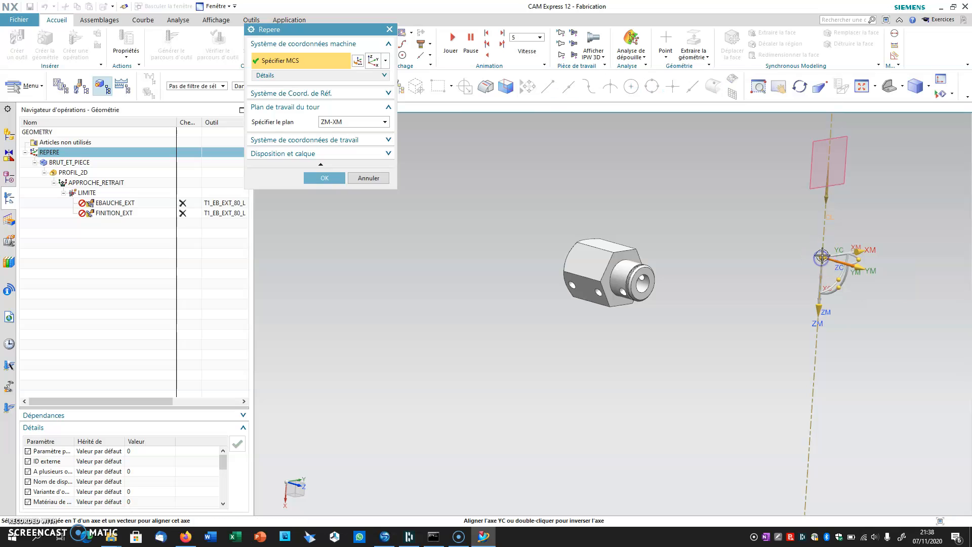
left_click(821, 258)
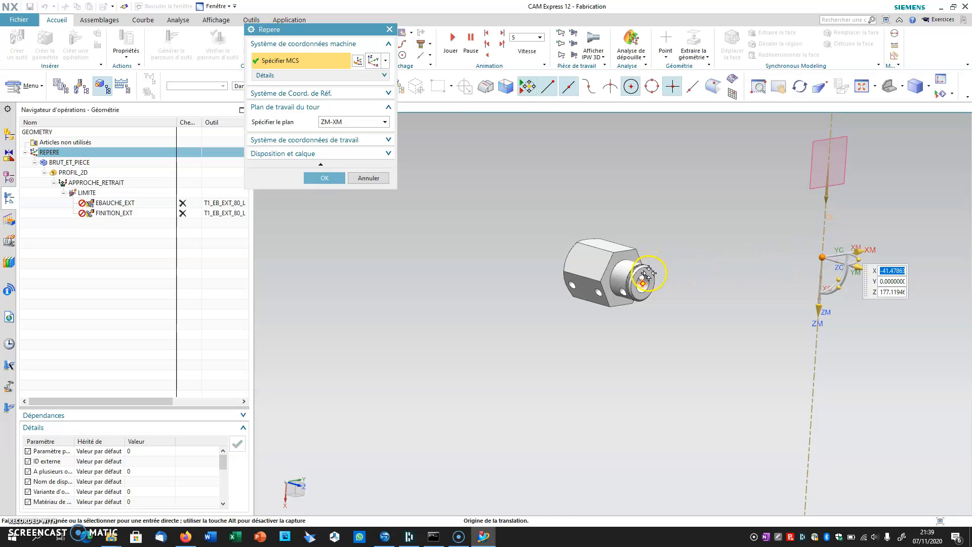
scroll(645, 274, "up", 5)
scroll(647, 278, "up", 3)
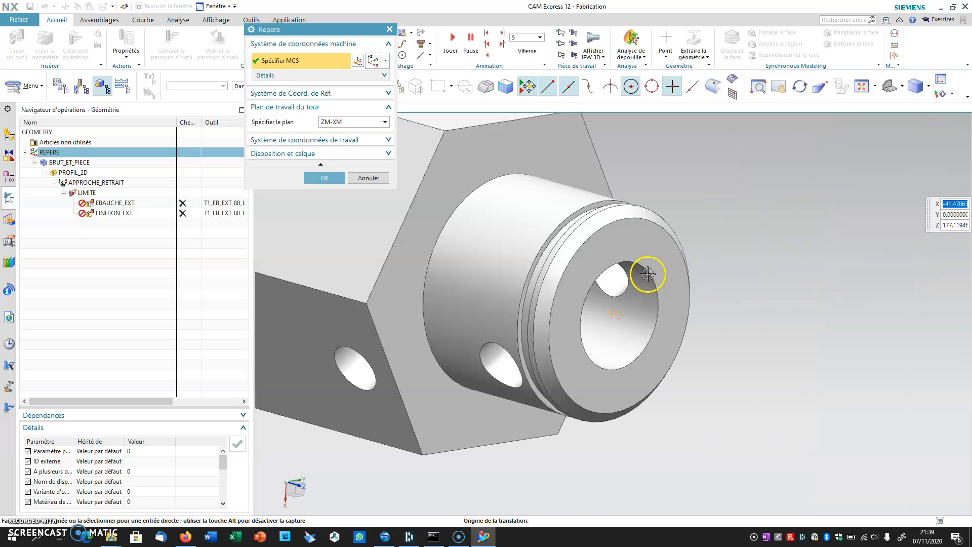
left_click(647, 274)
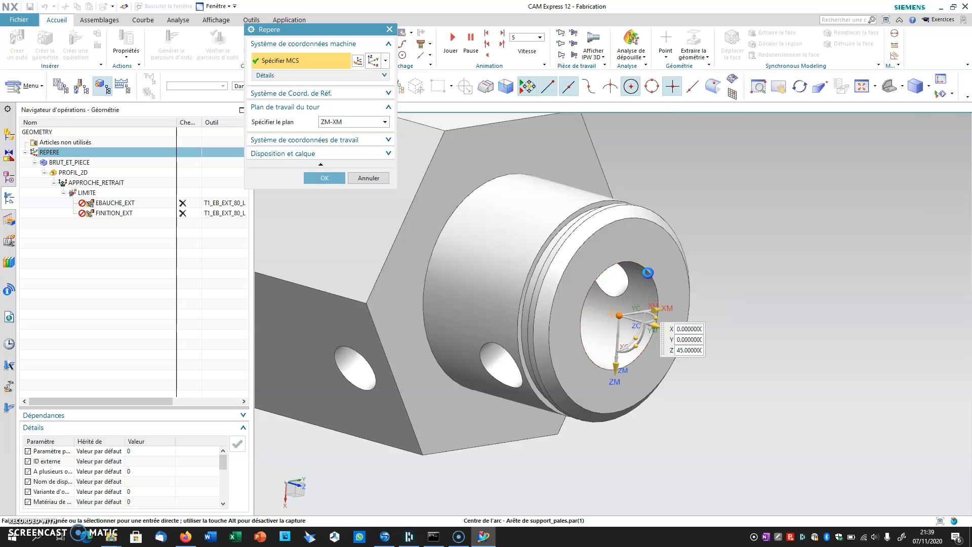
Reorient the machine coordinate system so ZM lies along the part's axis and points outward from the front face
left_click(617, 353)
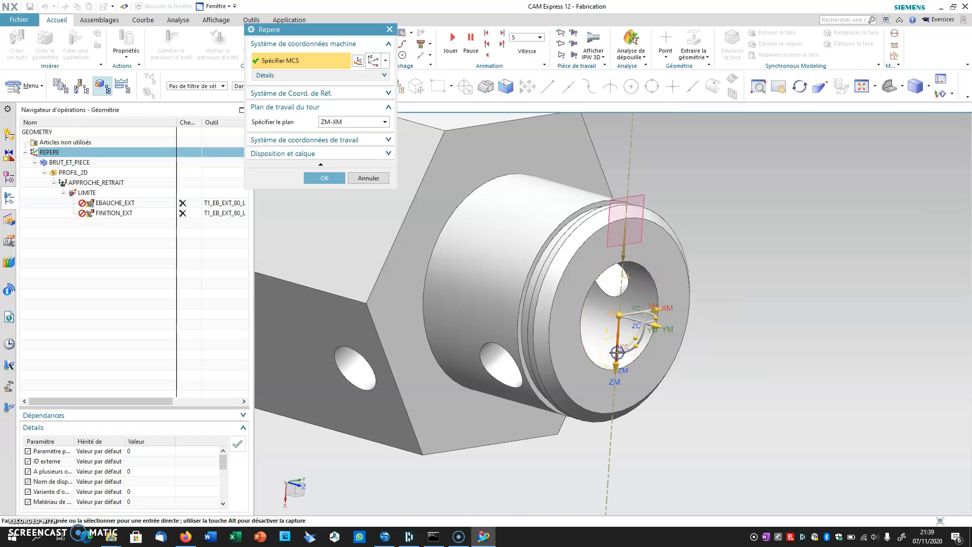
left_click(610, 317)
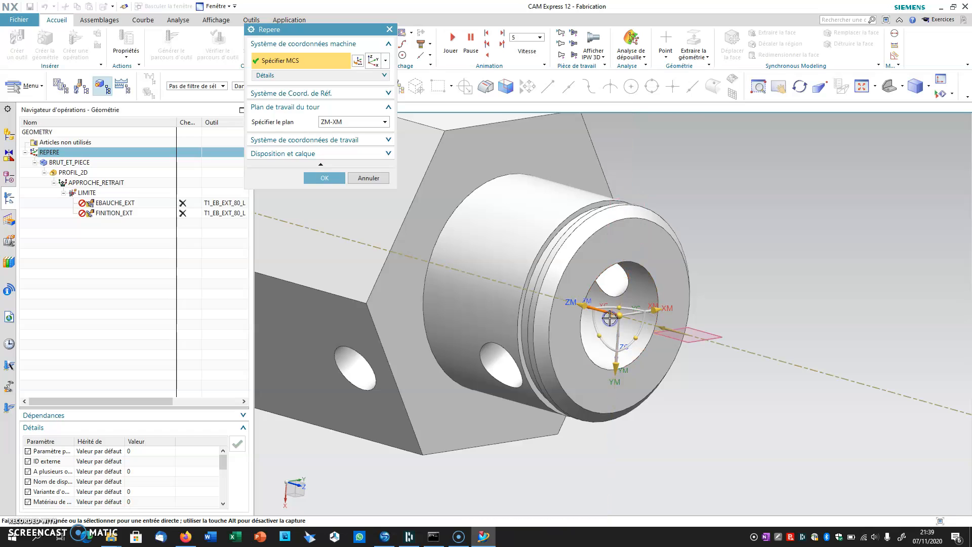
left_click(584, 305)
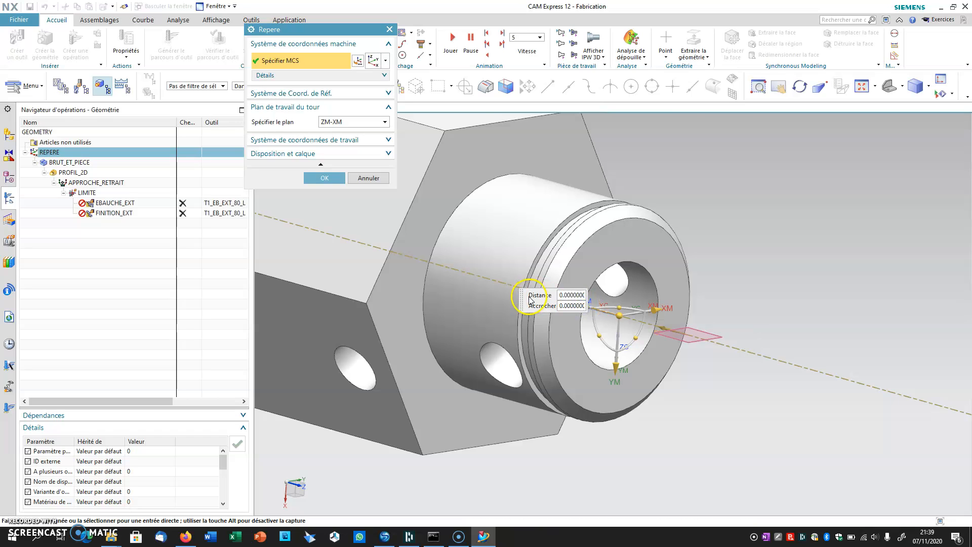
double_click(582, 304)
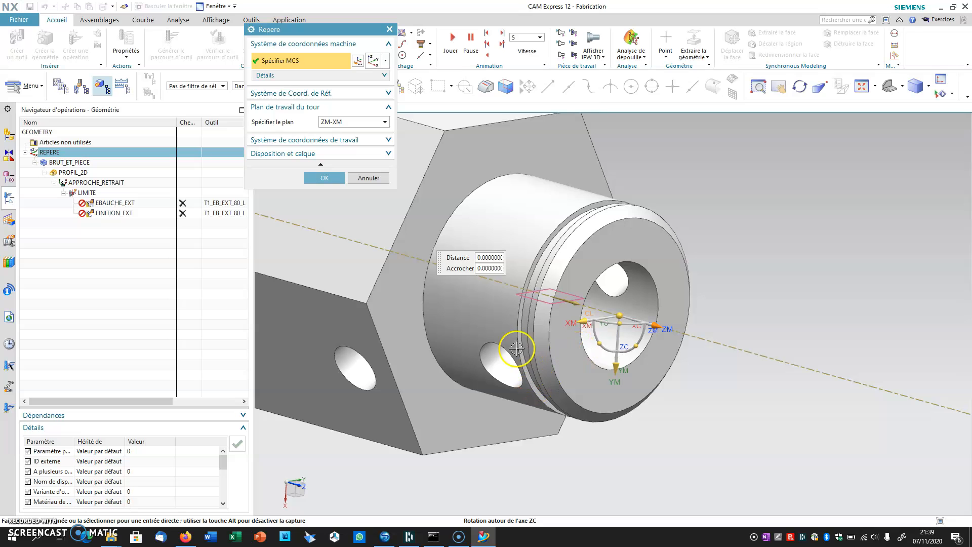
Offset the machine coordinate system 1 mm along ZM, away from the front face, and validate REPERE
middle_click_drag(430, 321, 477, 266)
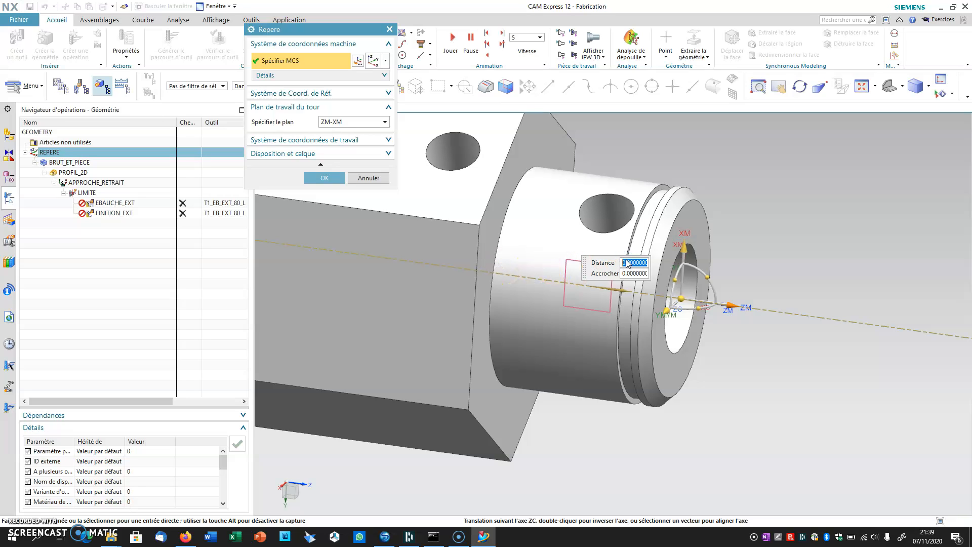
key("Return")
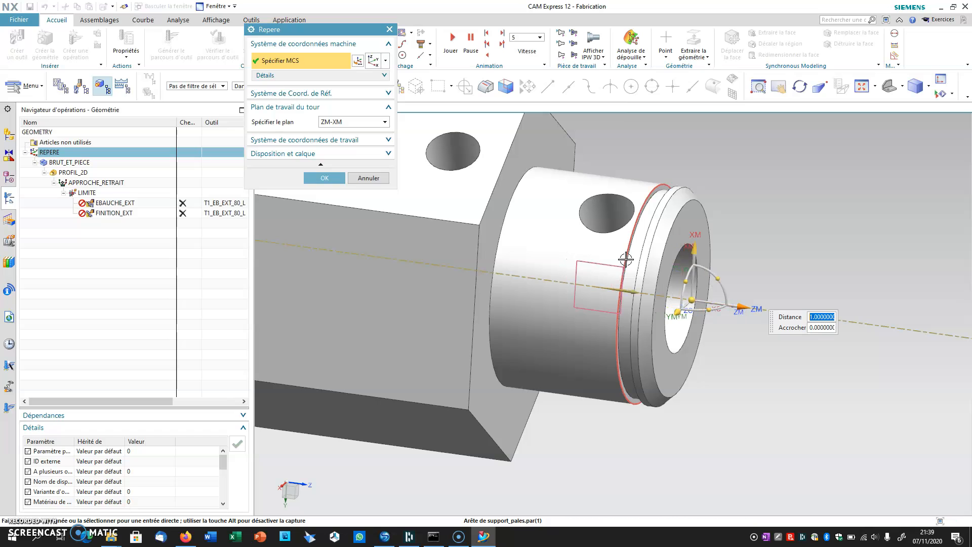
left_click(329, 177)
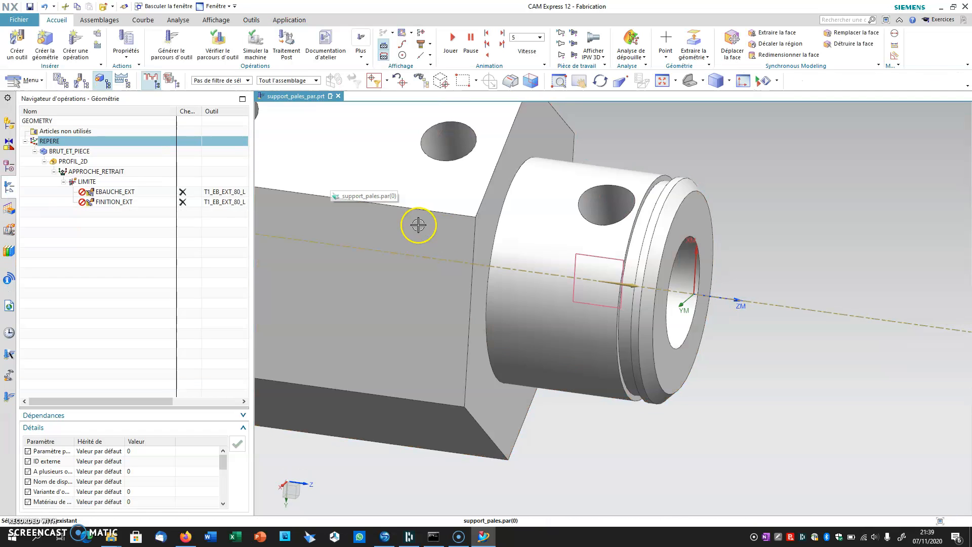
Edit BRUT_ET_PIECE and specify the support_pales solid body as the part geometry
double_click(72, 152)
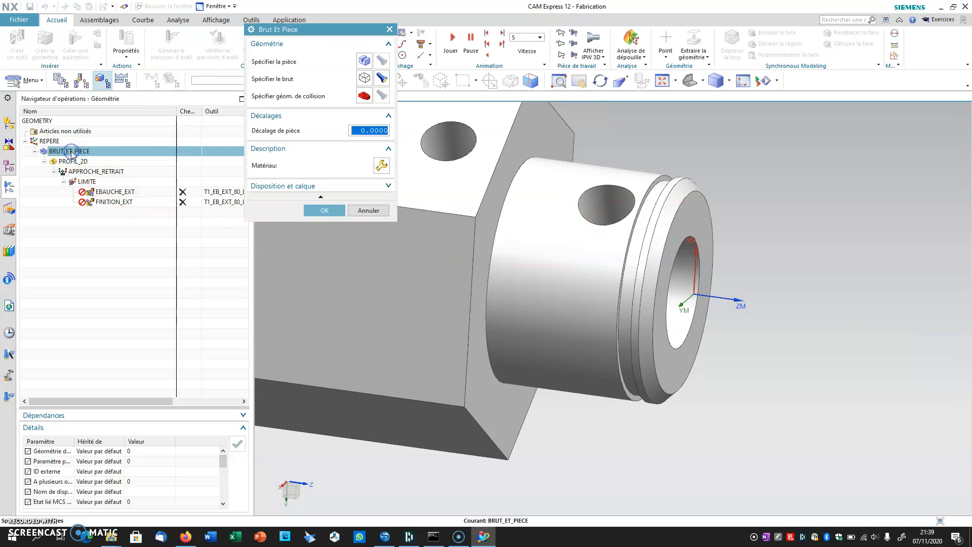
left_click(364, 62)
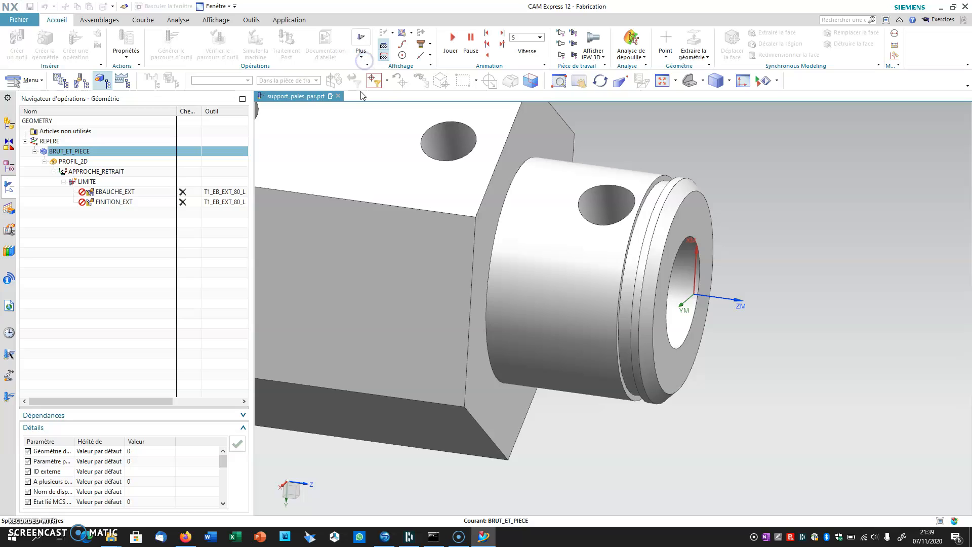
left_click(531, 236)
left_click(328, 219)
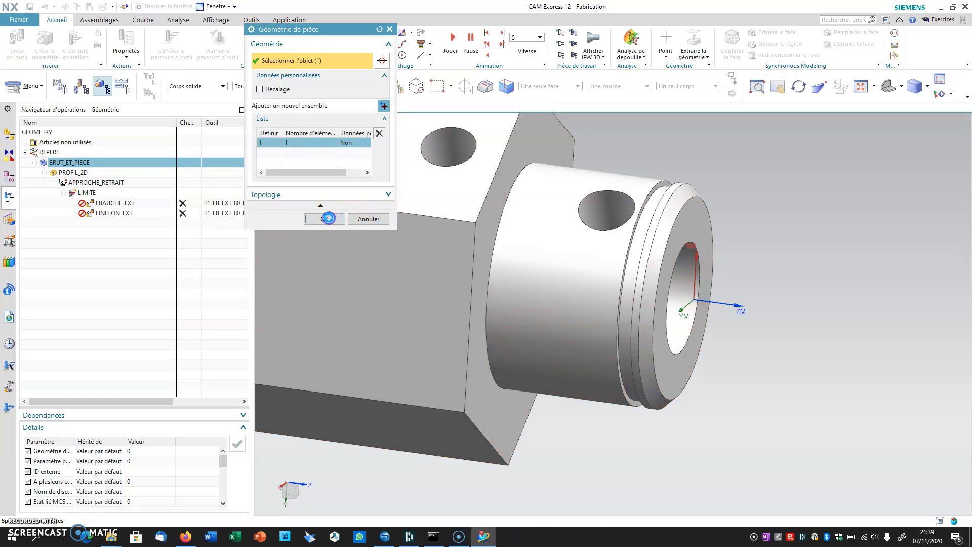
Display the bounding-cylinder blank, set its ZM+ limit to 1 mm and validate BRUT_ET_PIECE
left_click(382, 80)
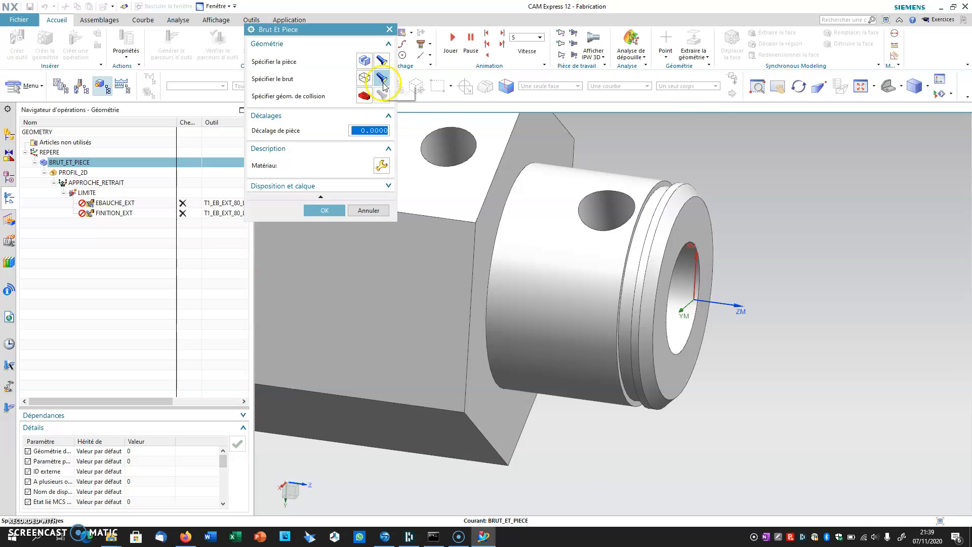
scroll(452, 205, "up", 5)
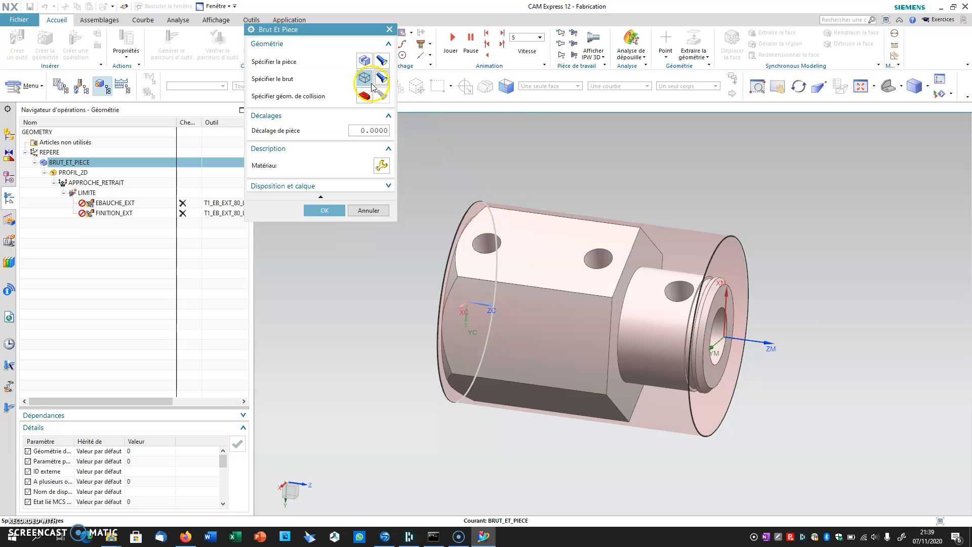
left_click(365, 78)
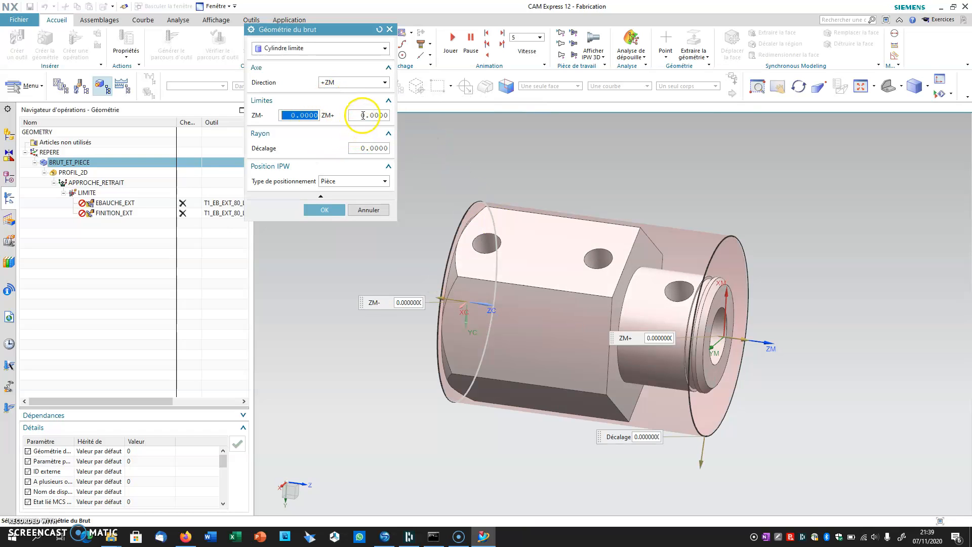
left_click(362, 115)
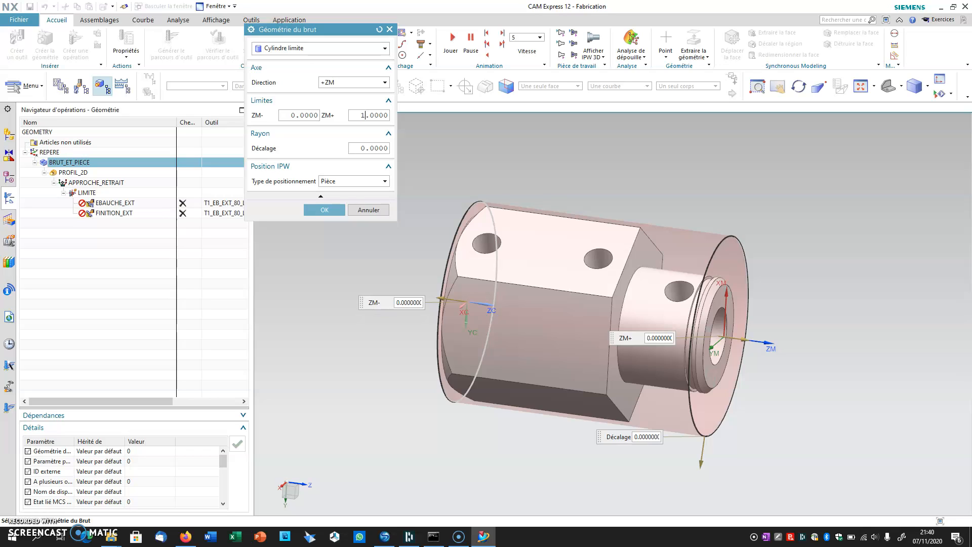
left_click(324, 209)
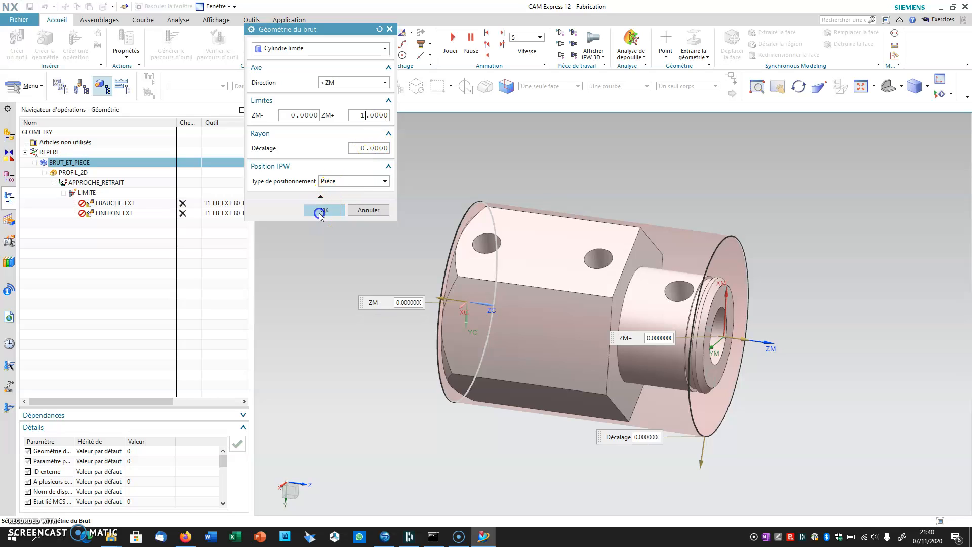
left_click(324, 211)
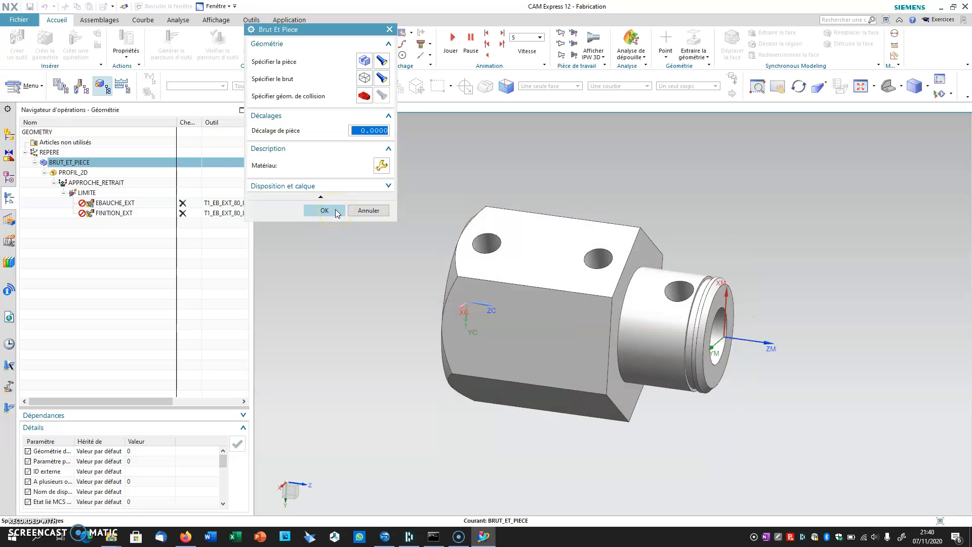
left_click(336, 212)
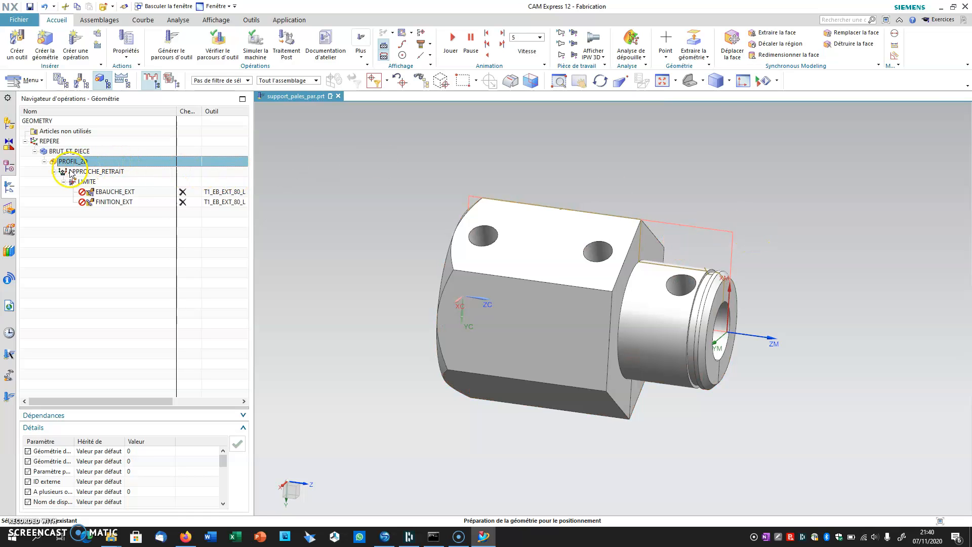
Orient the view squarely onto the ZM-XM turning plane to examine the part in profile
middle_click_drag(788, 198, 755, 304)
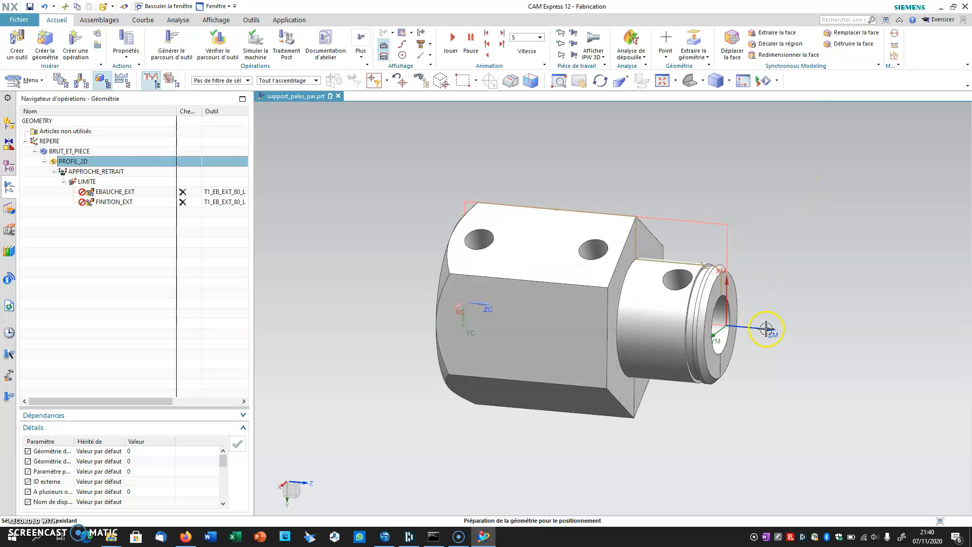
left_click(747, 82)
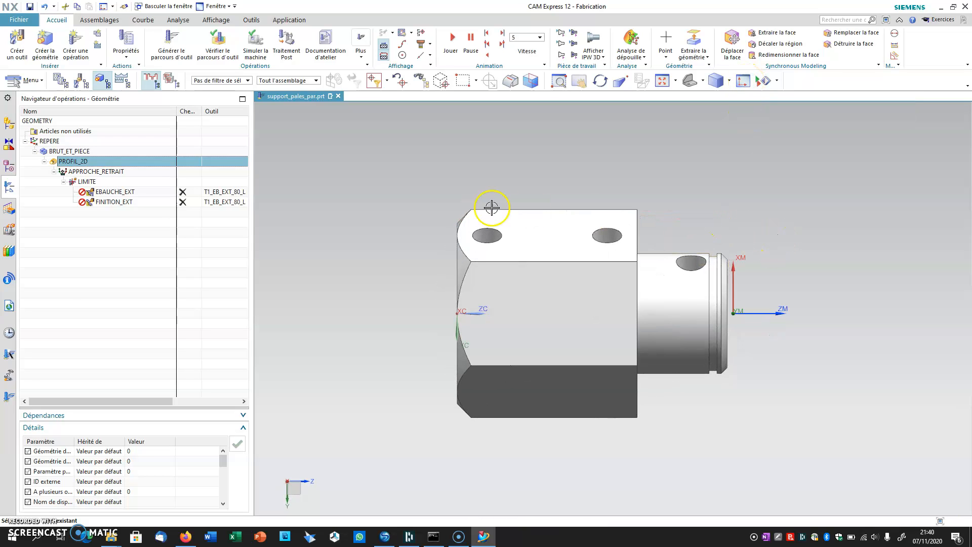
Edit APPROCHE_RETRAIT, place its start point freehand clear of the part at about Y -28, Z 73, and validate it
left_click(99, 172)
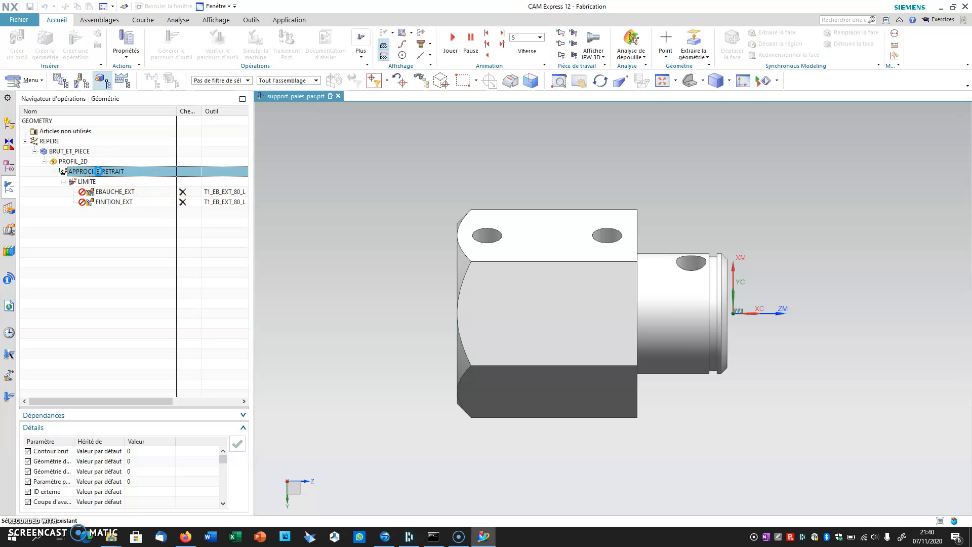
double_click(99, 171)
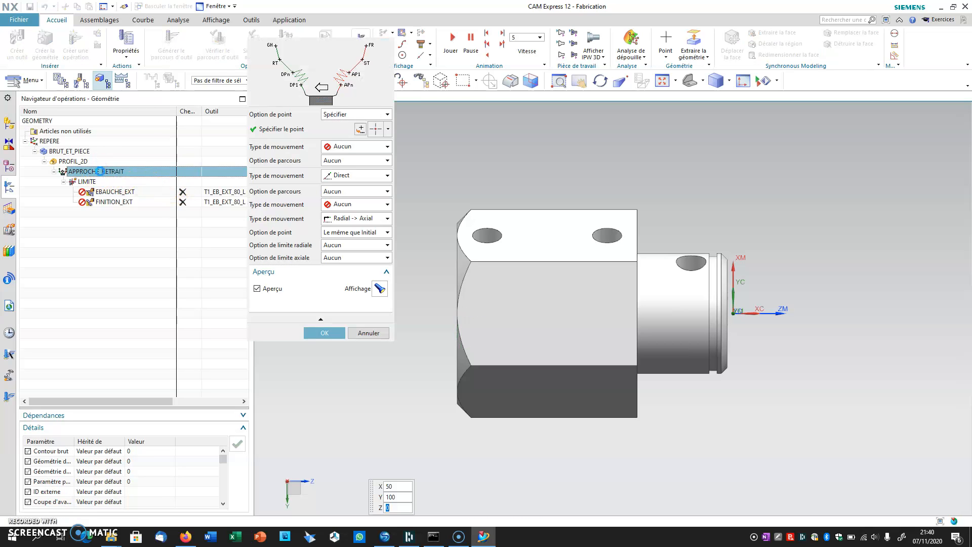
left_click(361, 130)
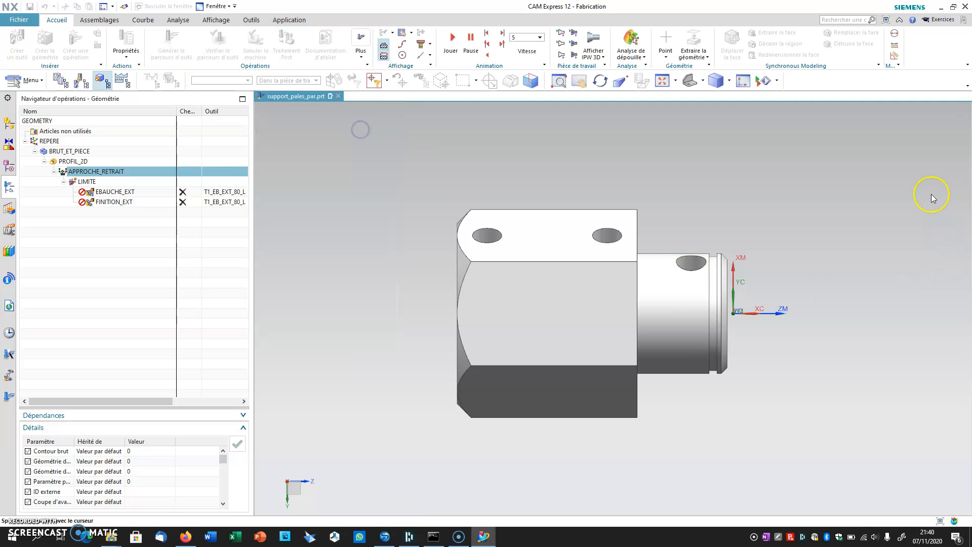
left_click(898, 146)
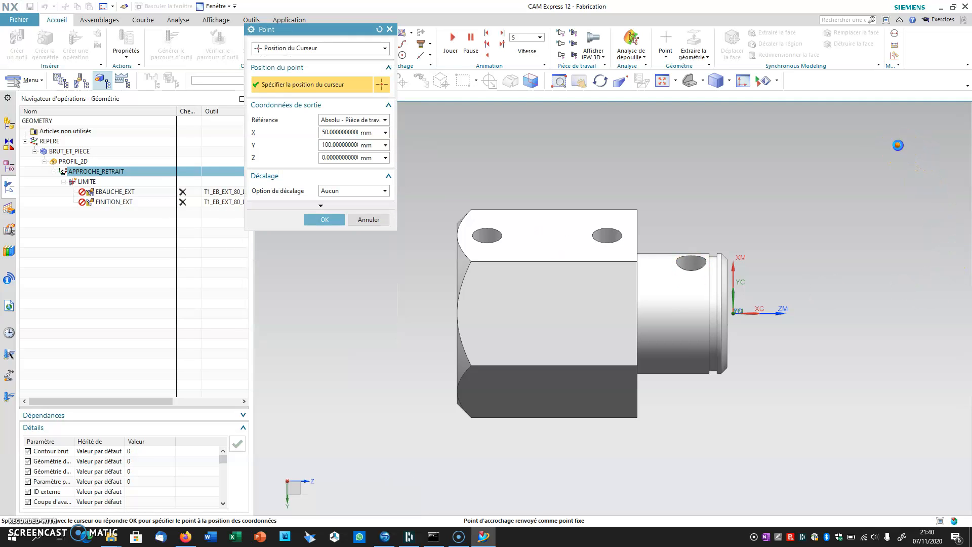
left_click(323, 221)
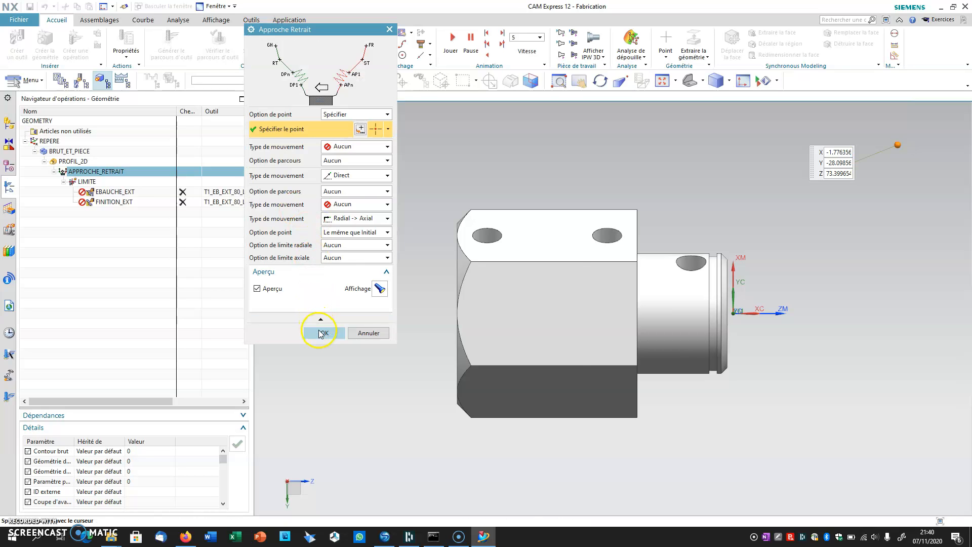
left_click(322, 330)
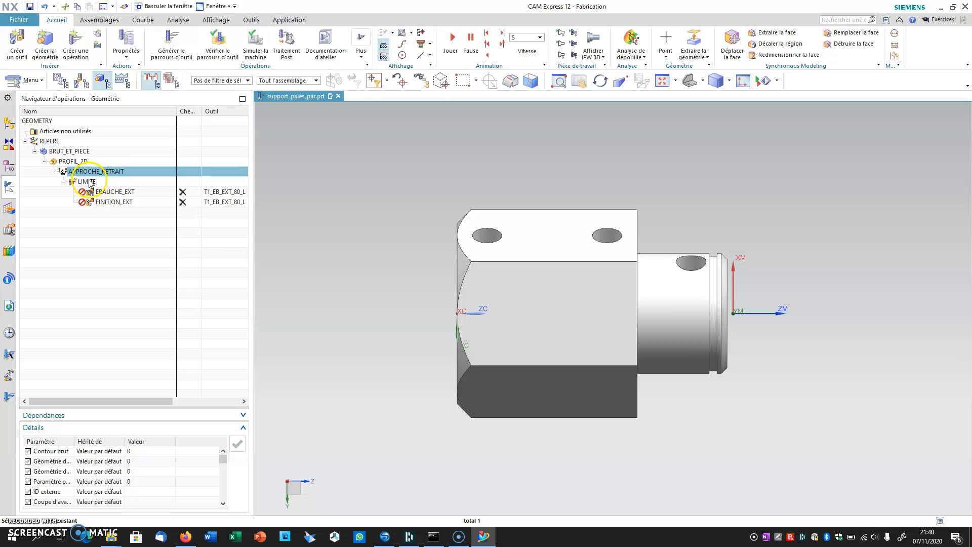
In LIMITE, define axial trim plane 1 by a point in free space beyond the front face along ZM
double_click(89, 182)
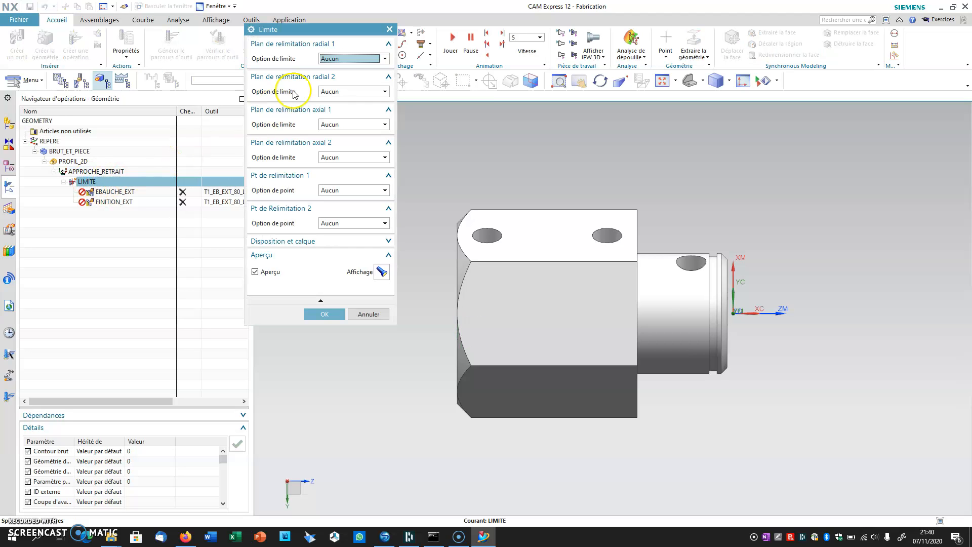
left_click(351, 124)
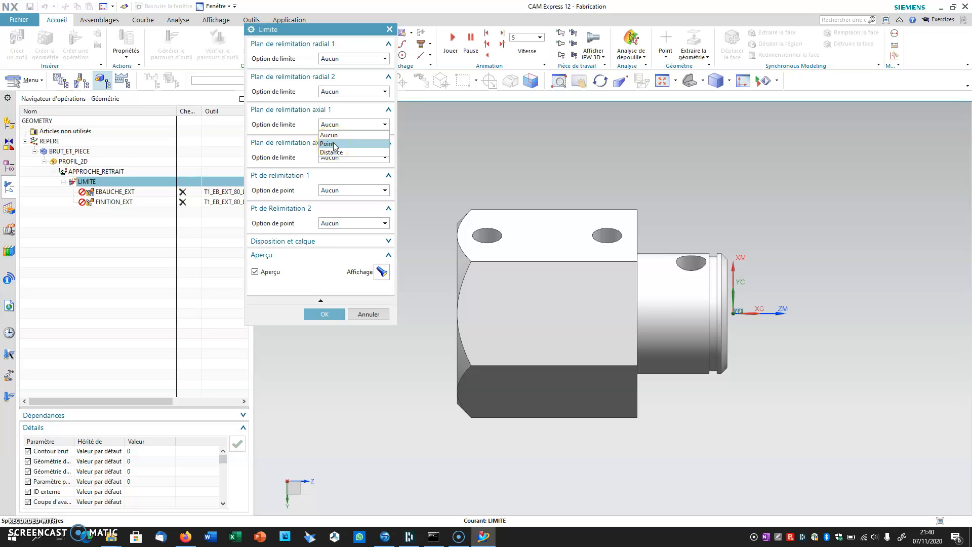
left_click(334, 144)
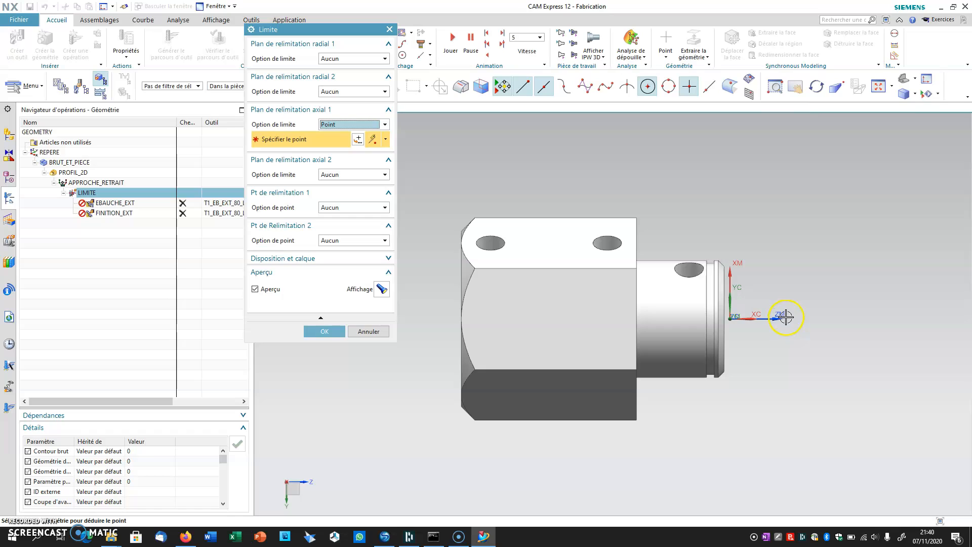
left_click(793, 187)
Define axial trim plane 2 by the edge endpoint at the hexagon's shoulder and validate LIMITE
left_click(349, 175)
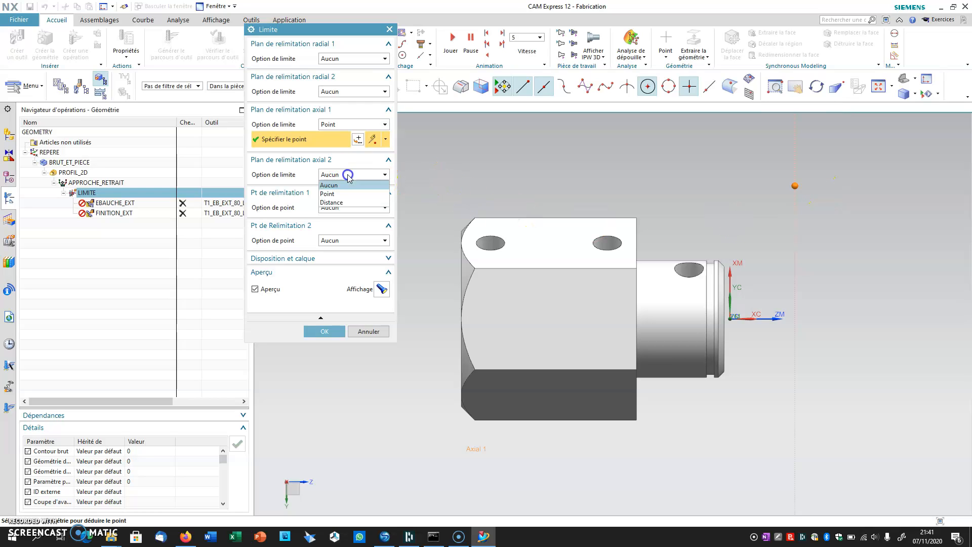
left_click(330, 194)
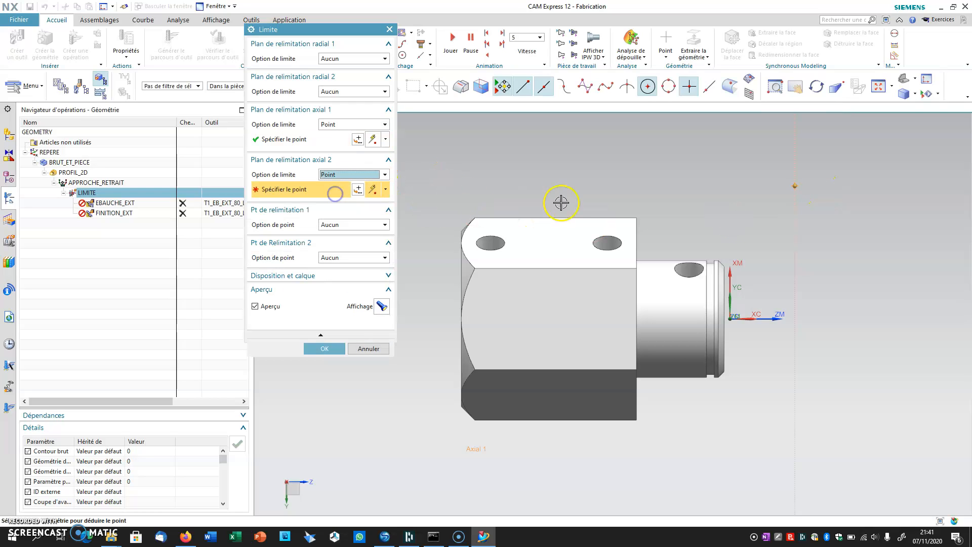
left_click(635, 216)
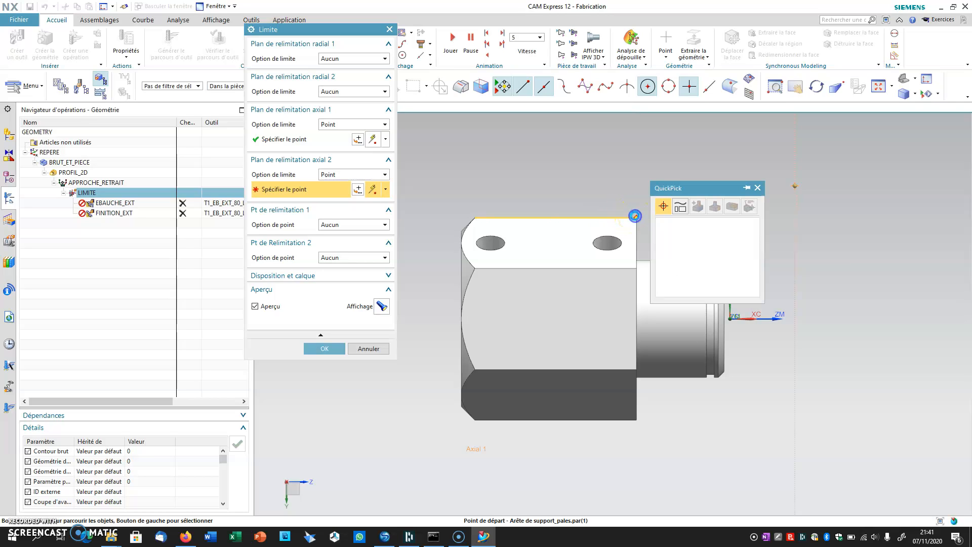
left_click(692, 226)
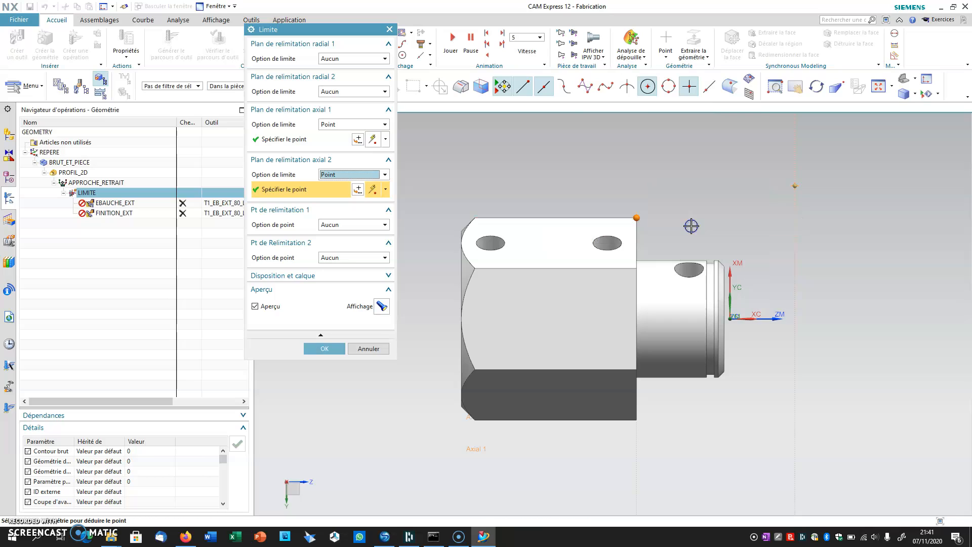
left_click(342, 348)
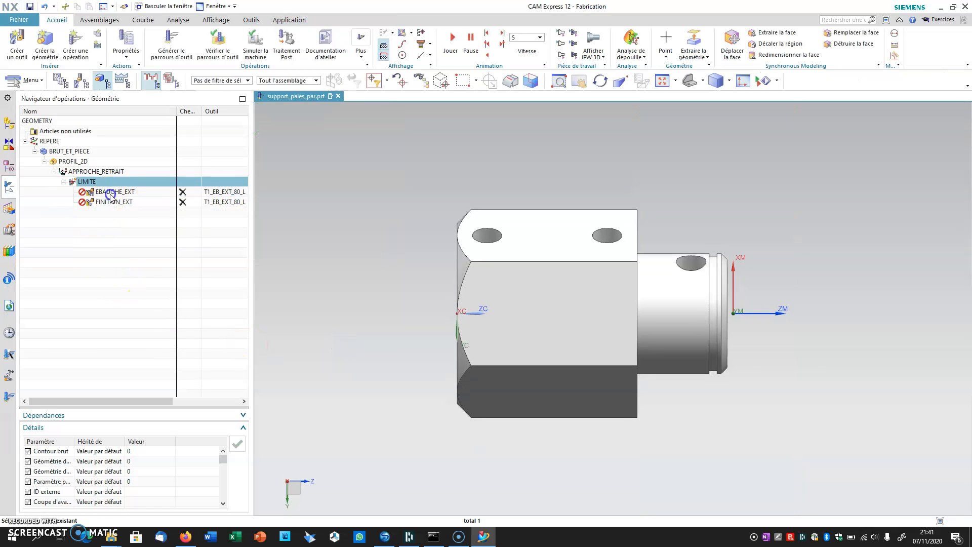
Open the EBAUCHE_EXT roughing operation and review its spindle speed and cutting feed
left_click(110, 193)
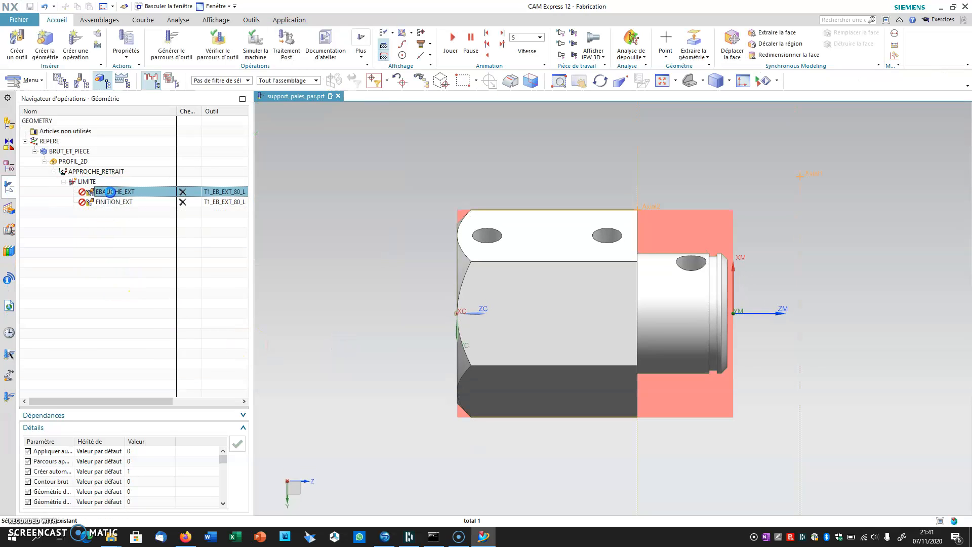
double_click(113, 194)
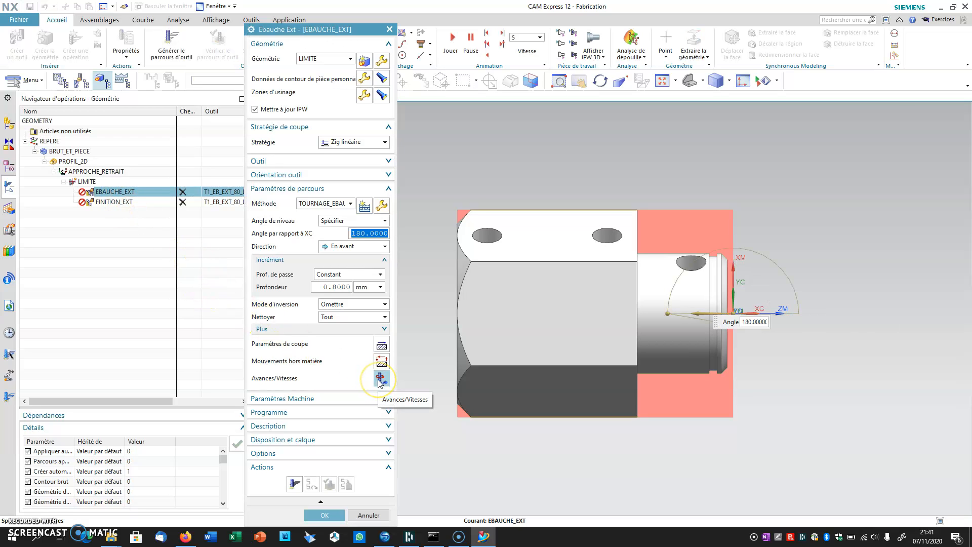
left_click(380, 380)
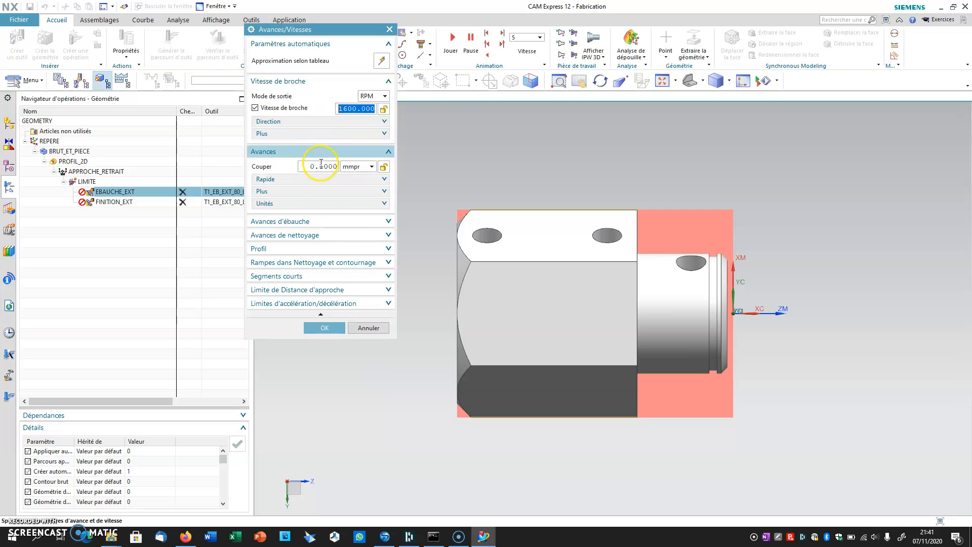
left_click(323, 328)
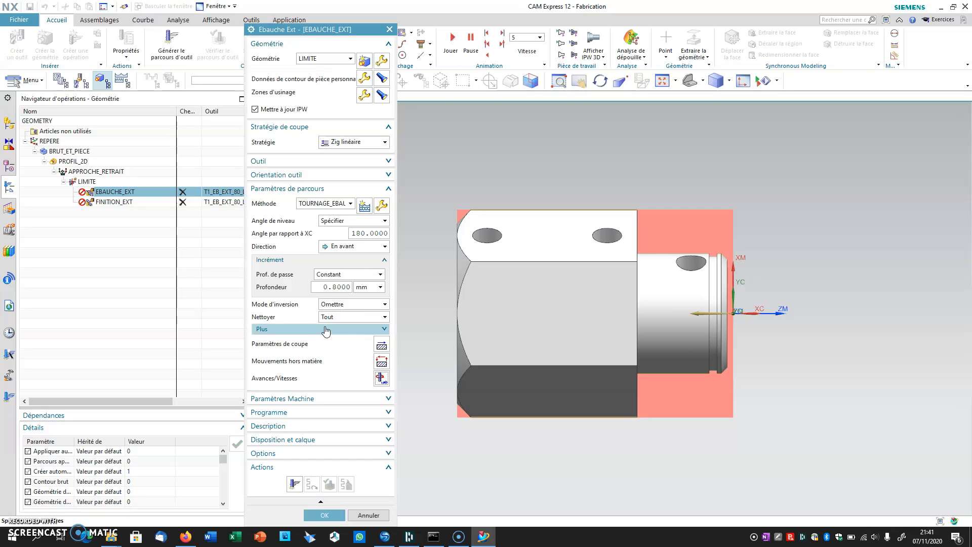
Set the constant roughing pass depth to 1 mm, then generate the toolpath and validate EBAUCHE_EXT
double_click(343, 286)
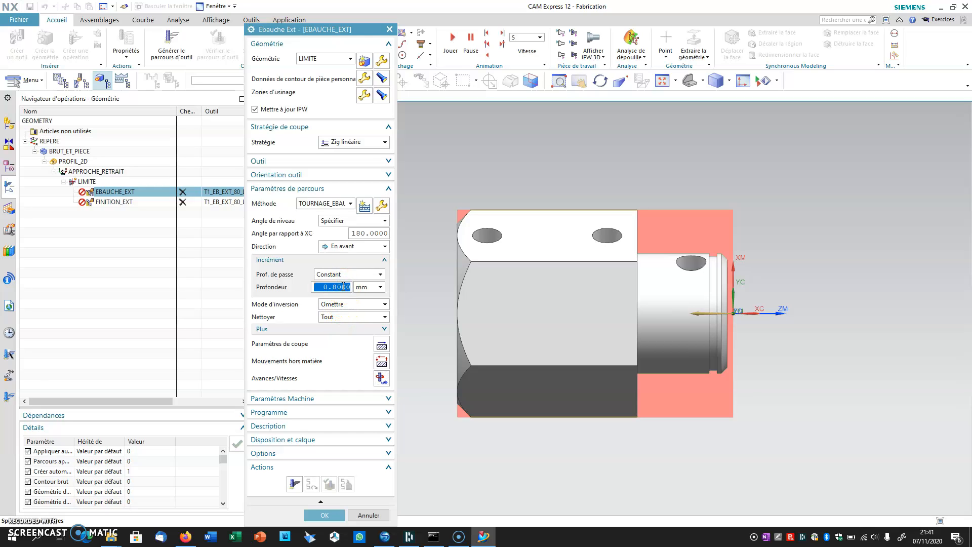
left_click(294, 484)
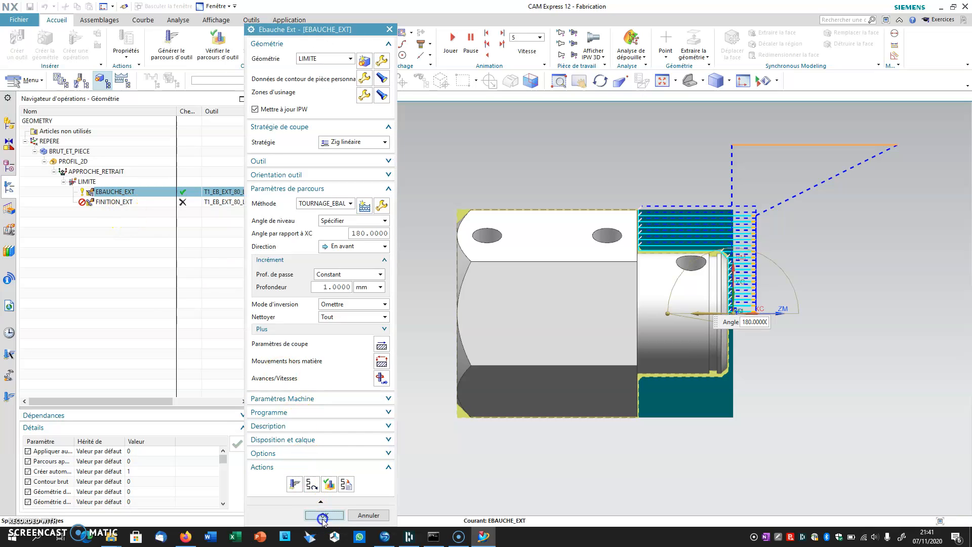
left_click(324, 515)
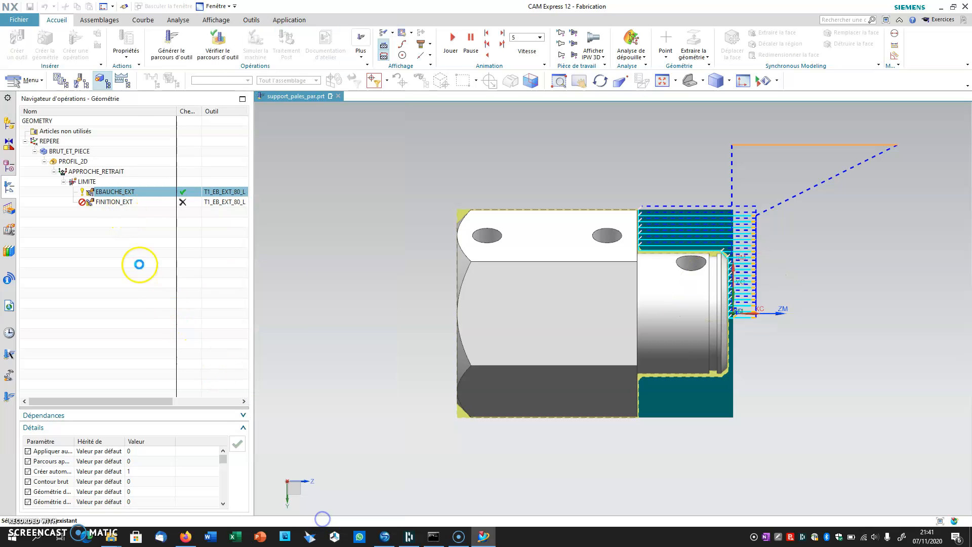
Edit the FINITION_EXT operation and assign the turning tool T2_FINITION_EXT_55_L to it
double_click(118, 202)
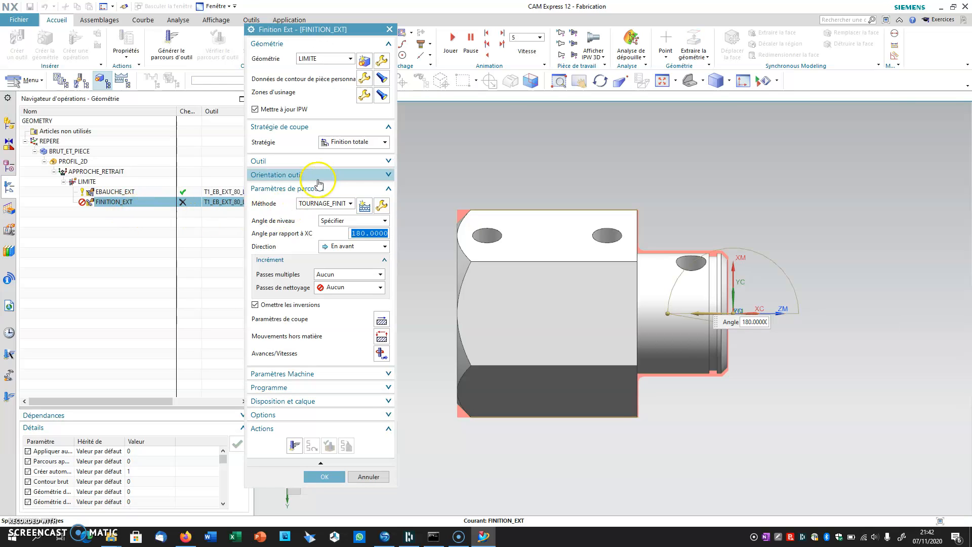
left_click(316, 161)
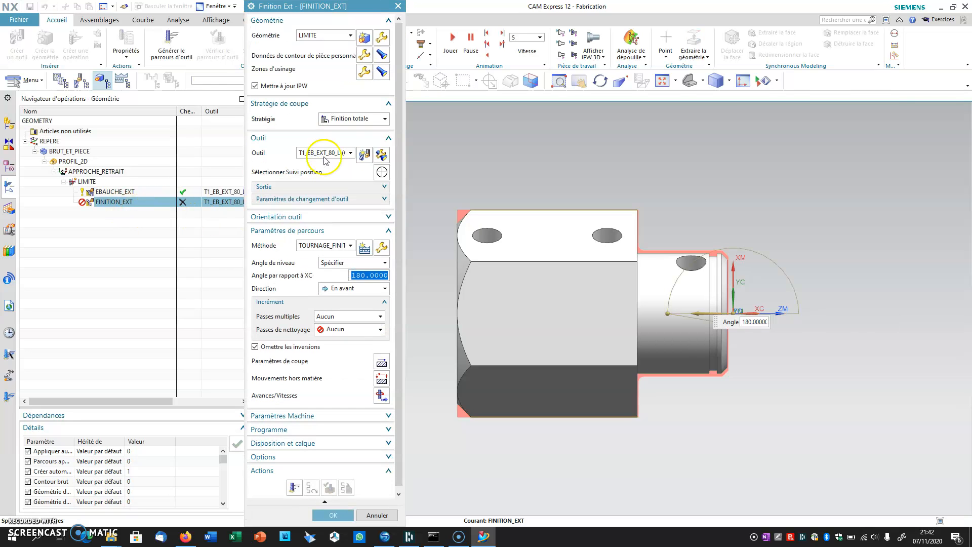
left_click(325, 152)
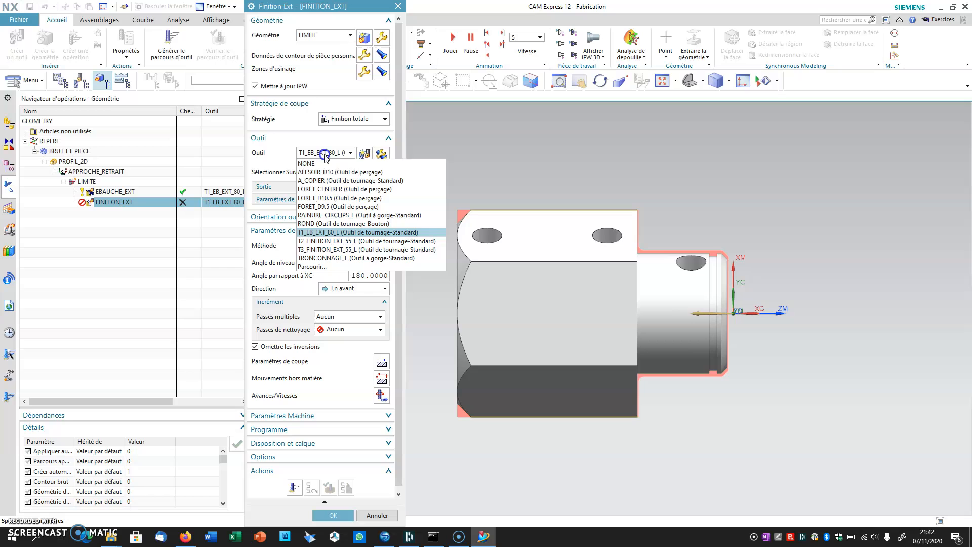
left_click(320, 240)
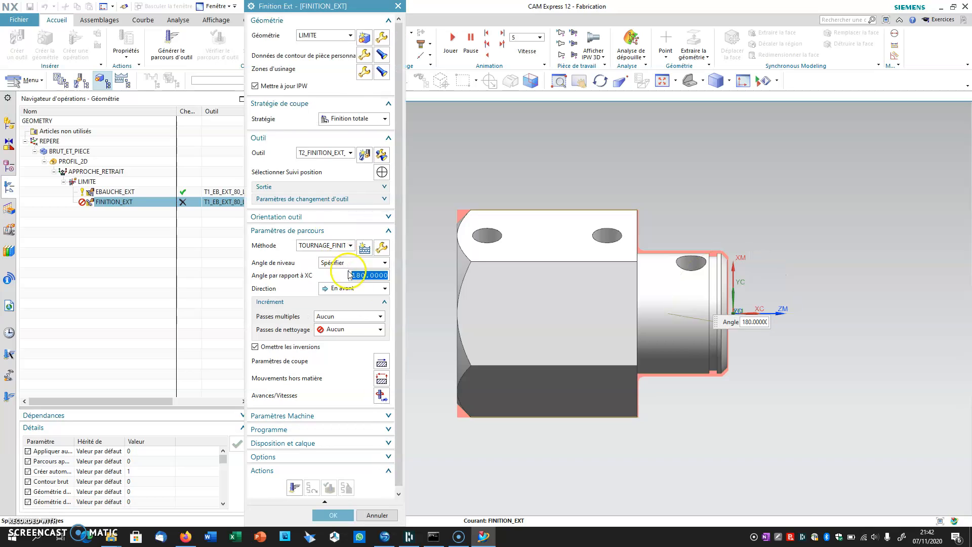
Review the constant cutting speed, RPM limits and cutting feed of FINITION_EXT
left_click(381, 394)
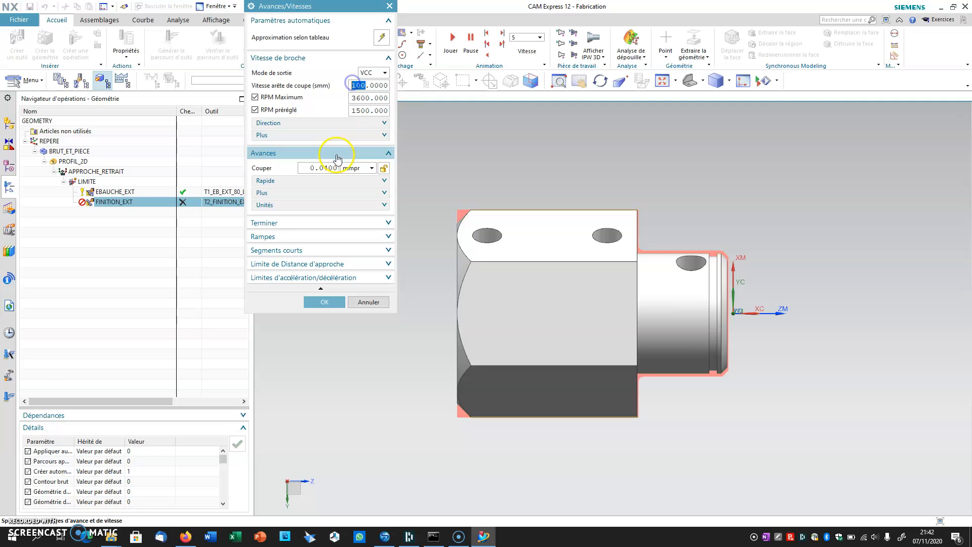
left_click_drag(328, 167, 316, 169)
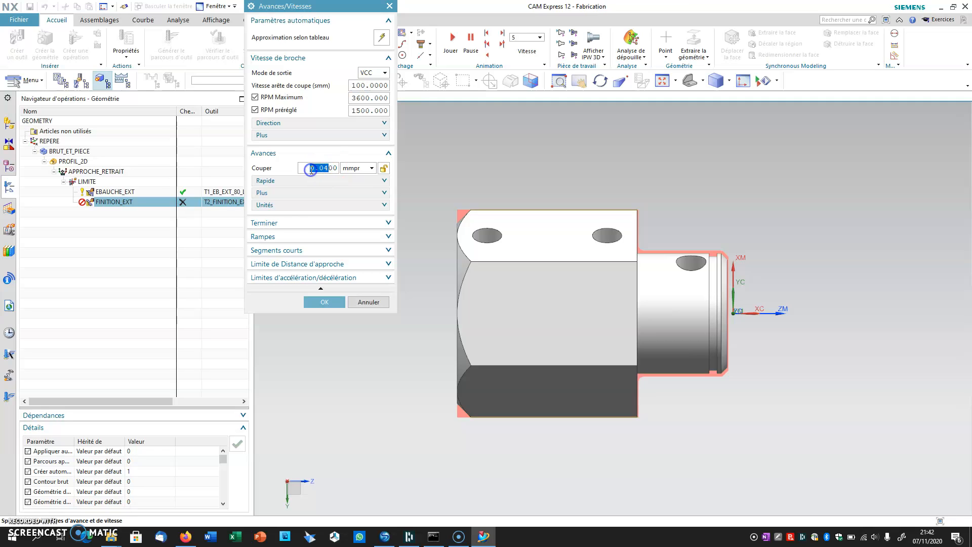
left_click(324, 302)
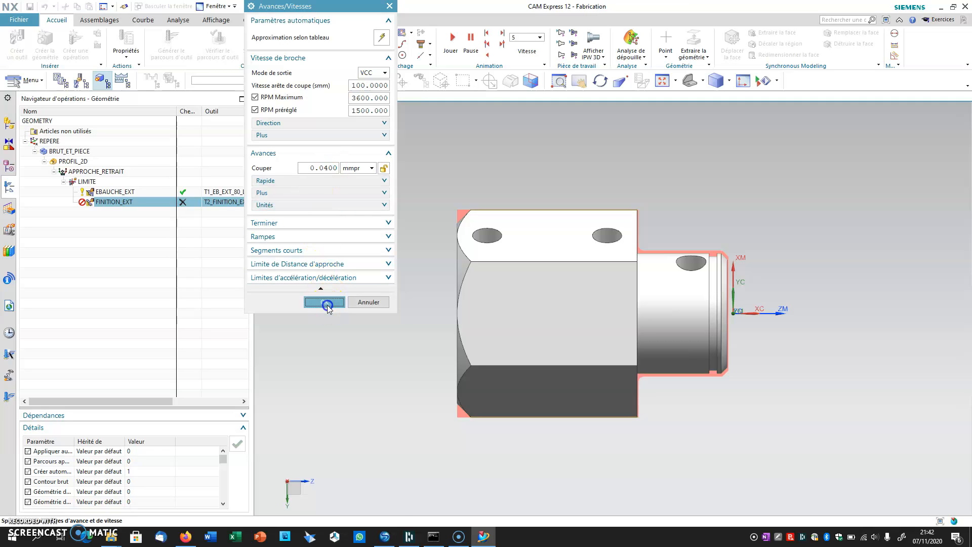
Generate the FINITION_EXT finishing toolpath and validate the operation
left_click(294, 487)
middle_click(295, 487)
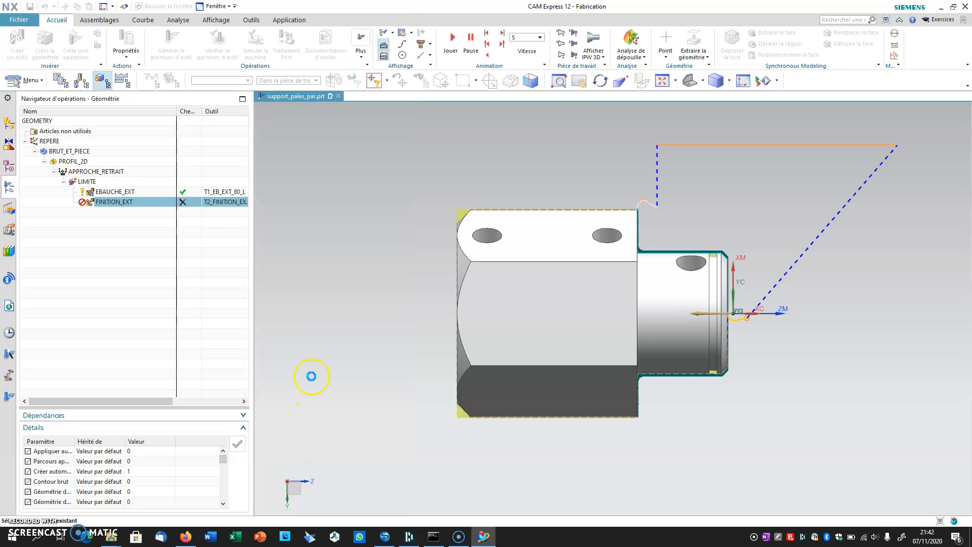
double_click(134, 205)
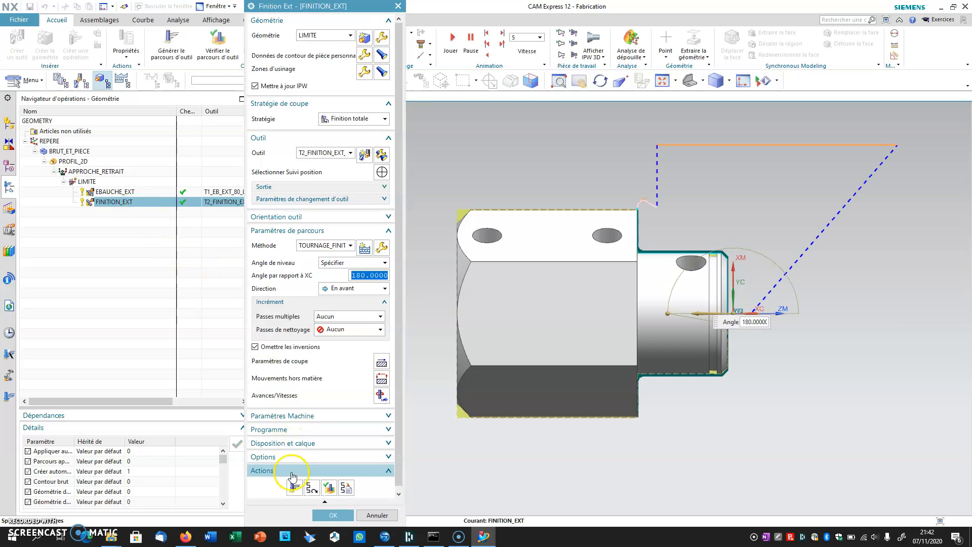
left_click(326, 515)
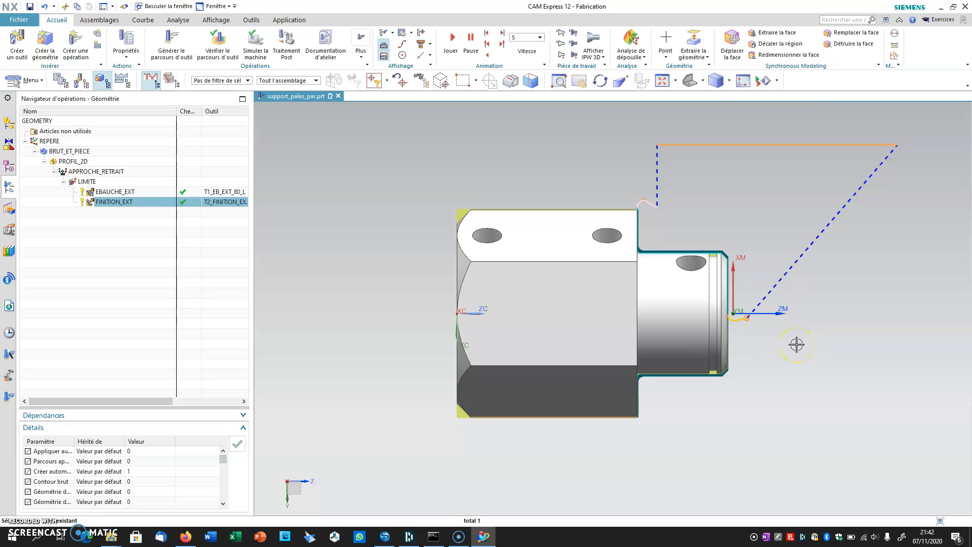
Examine the EBAUCHE_EXT and FINITION_EXT toolpaths one after the other in a three-dimensional view of the part
middle_click_drag(804, 369, 782, 374)
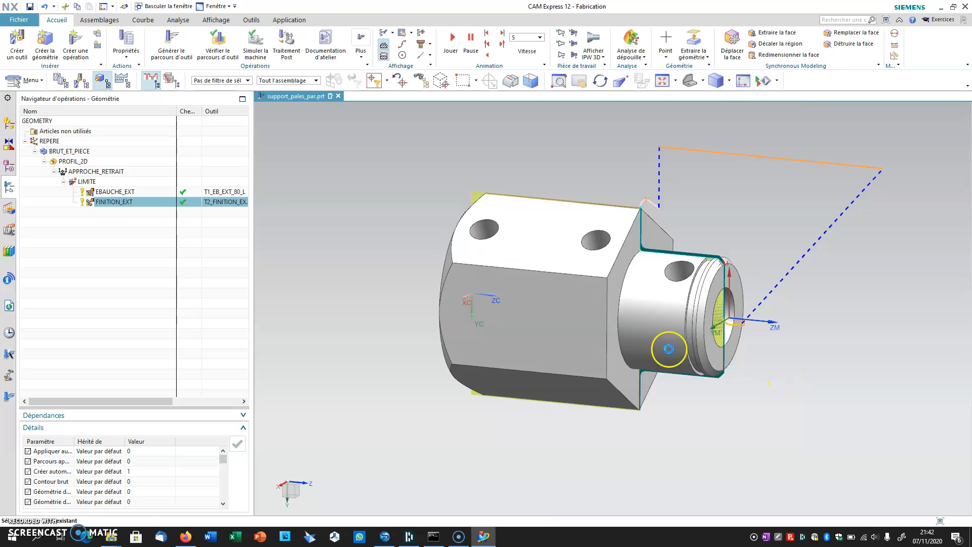
left_click(114, 192)
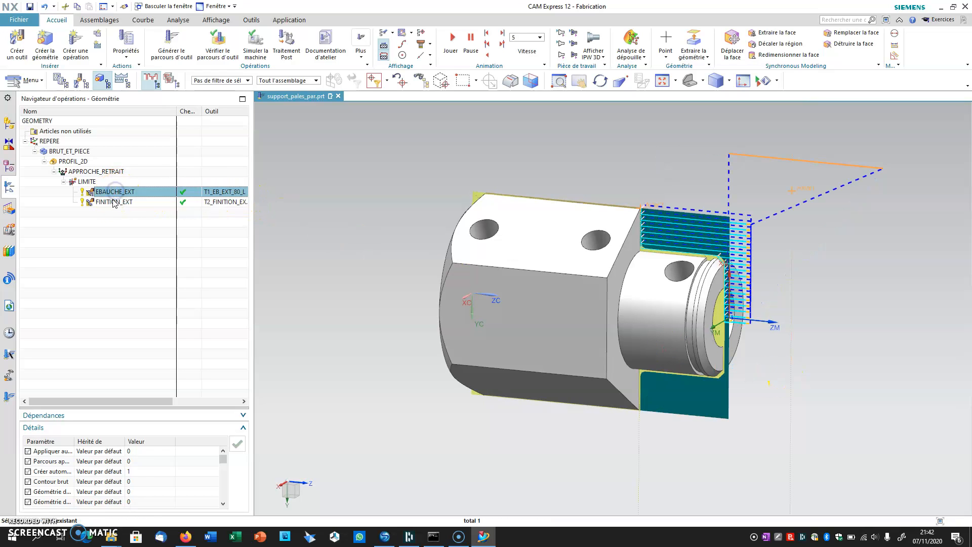
left_click(113, 201)
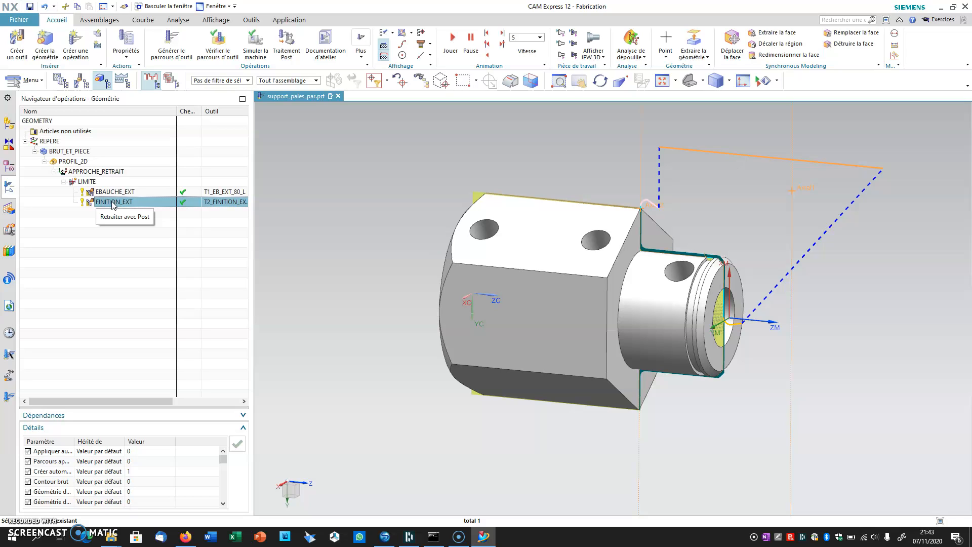
Add a Spindle Off event to the end-of-path events of the FINITION_EXT operation and validate the operation
double_click(113, 202)
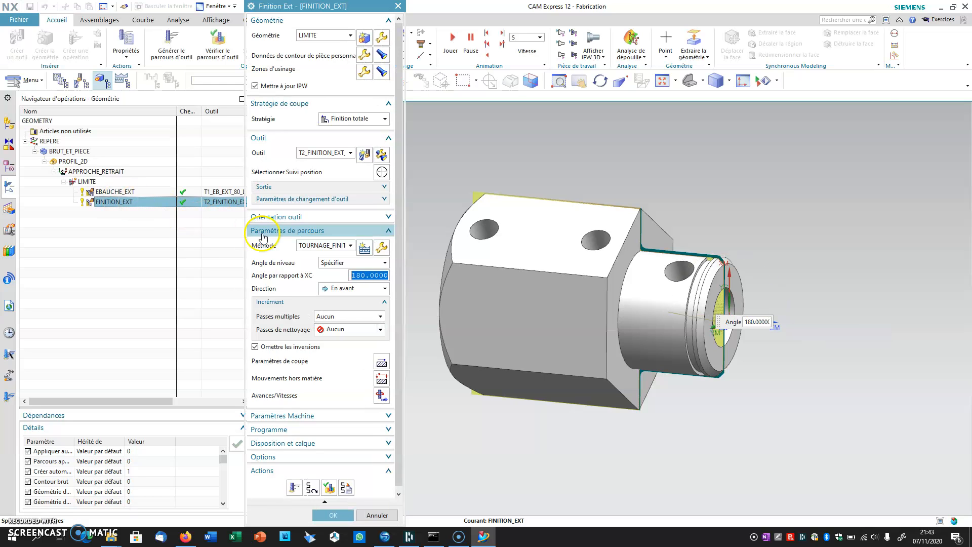
left_click(359, 416)
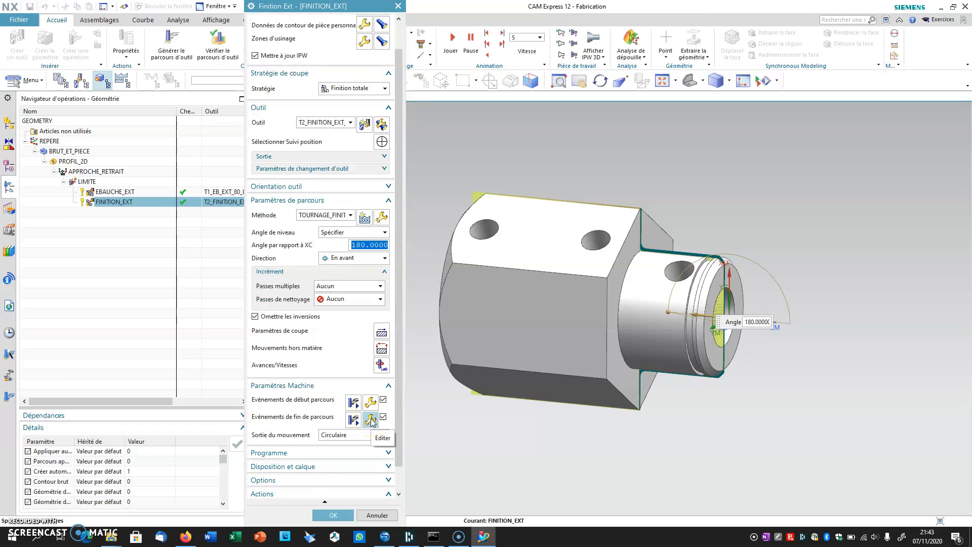
left_click(371, 419)
scroll(304, 103, "down", 5)
scroll(319, 81, "down", 4)
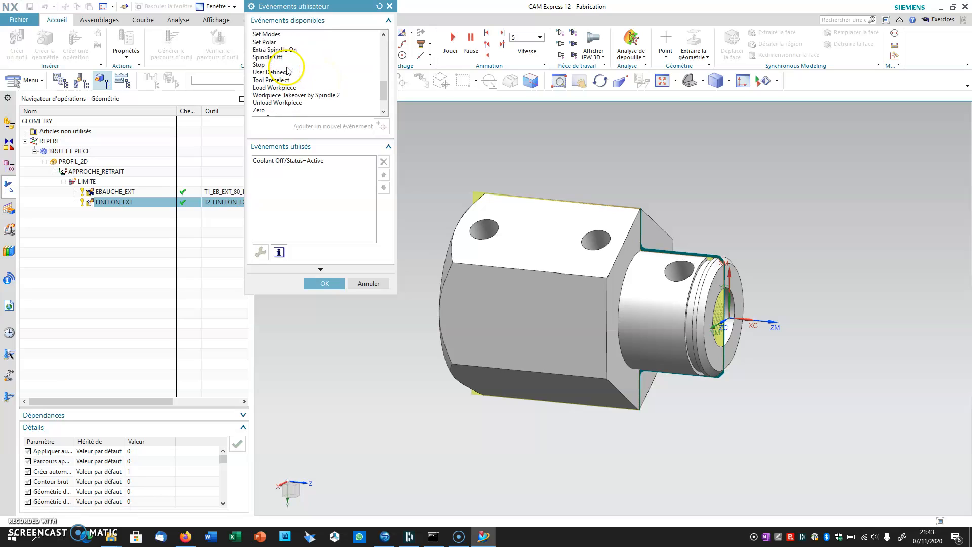
left_click(278, 57)
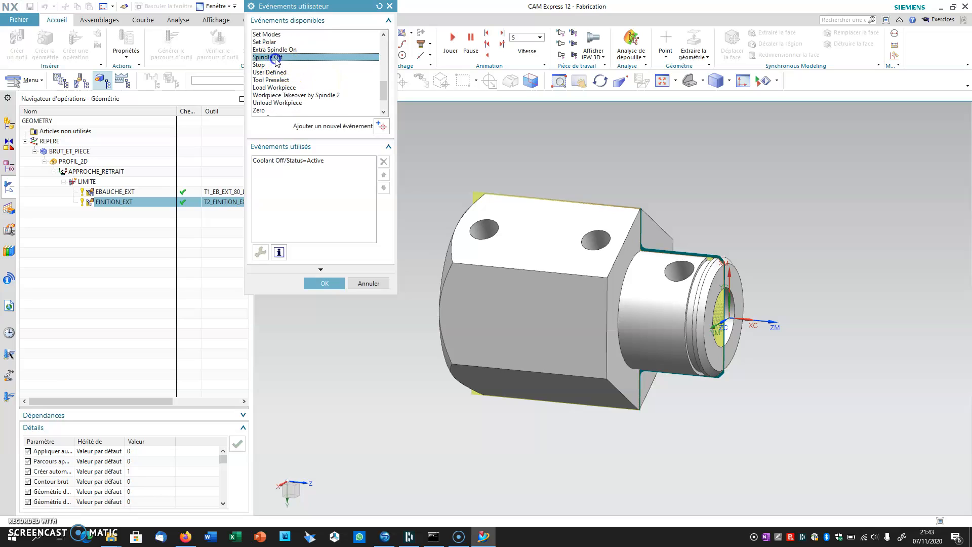
left_click(381, 126)
left_click(318, 98)
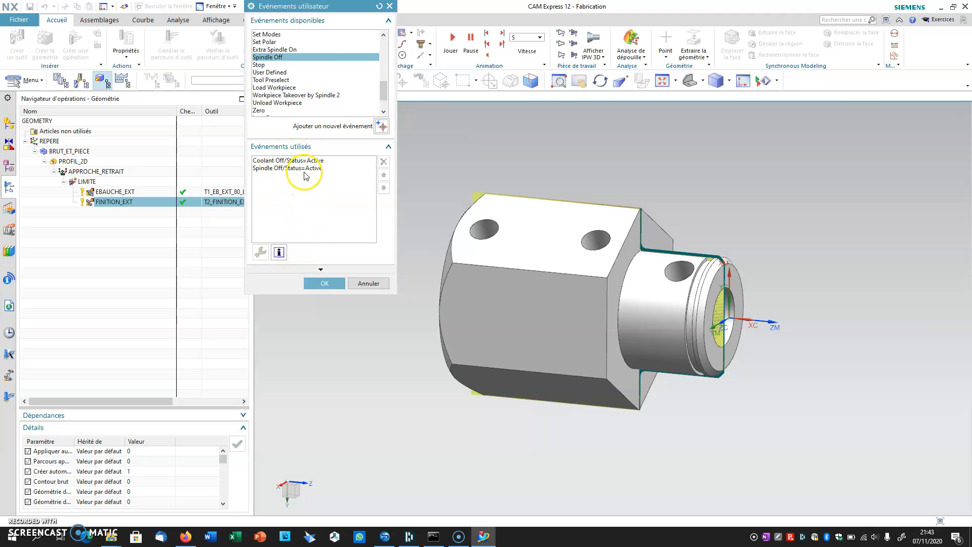
left_click(324, 283)
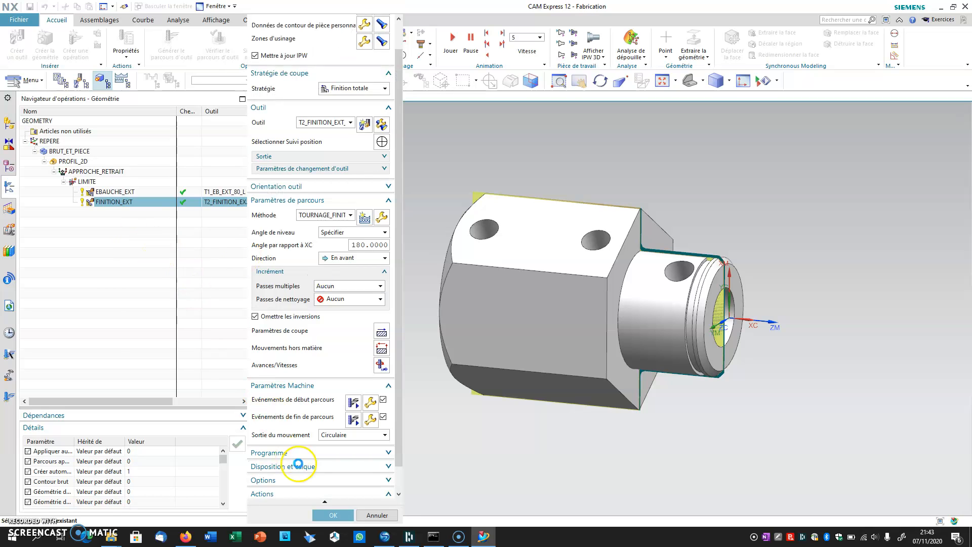
left_click(322, 513)
double_click(117, 201)
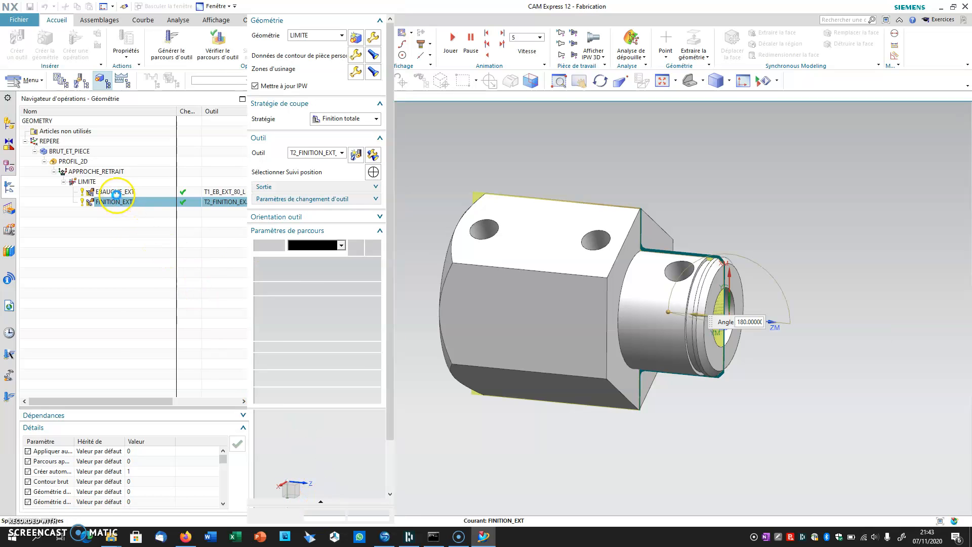
left_click(327, 514)
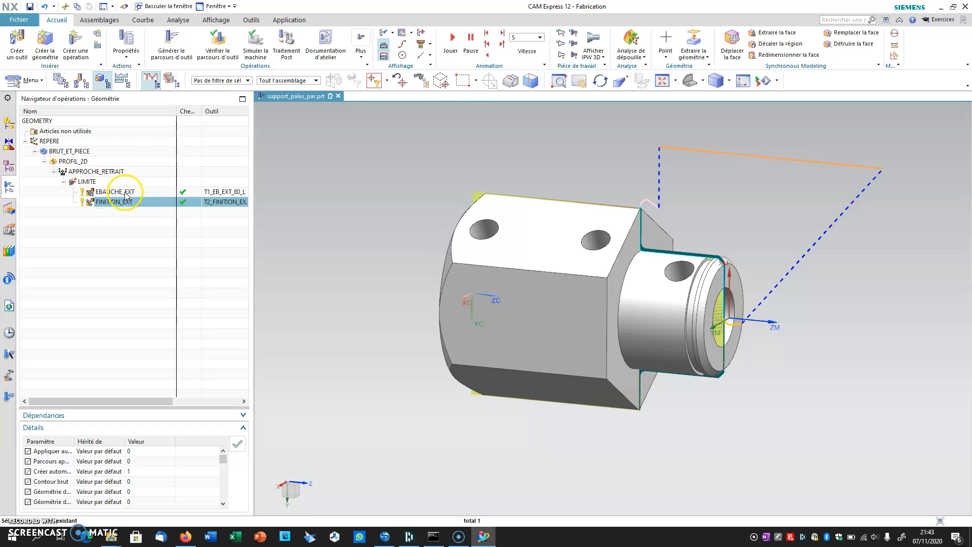
Create an axial spot-drilling operation CENTERLINE_SPOTDRILL with the tool FORET_CENTRER and the geometry LIMITE
left_click(77, 51)
left_click(277, 75)
left_click(338, 155)
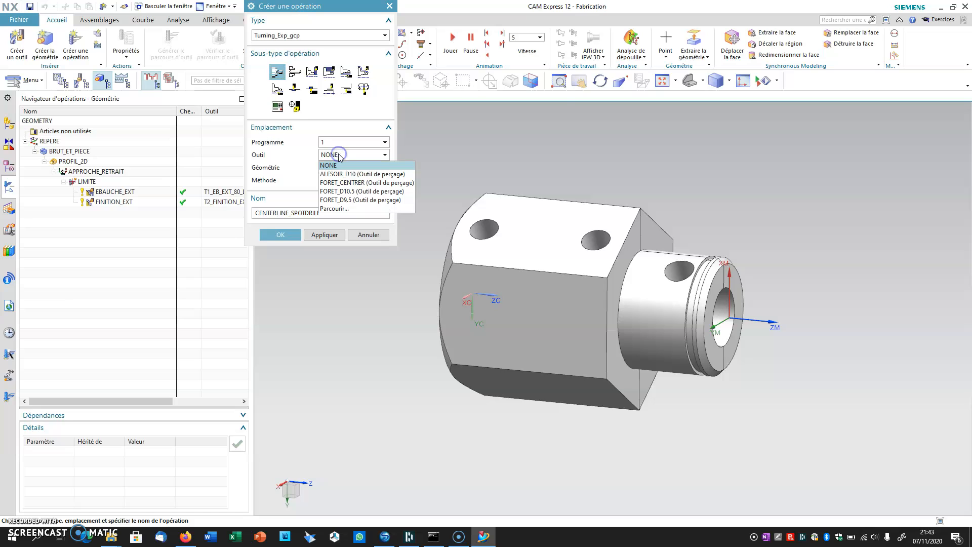
left_click(343, 183)
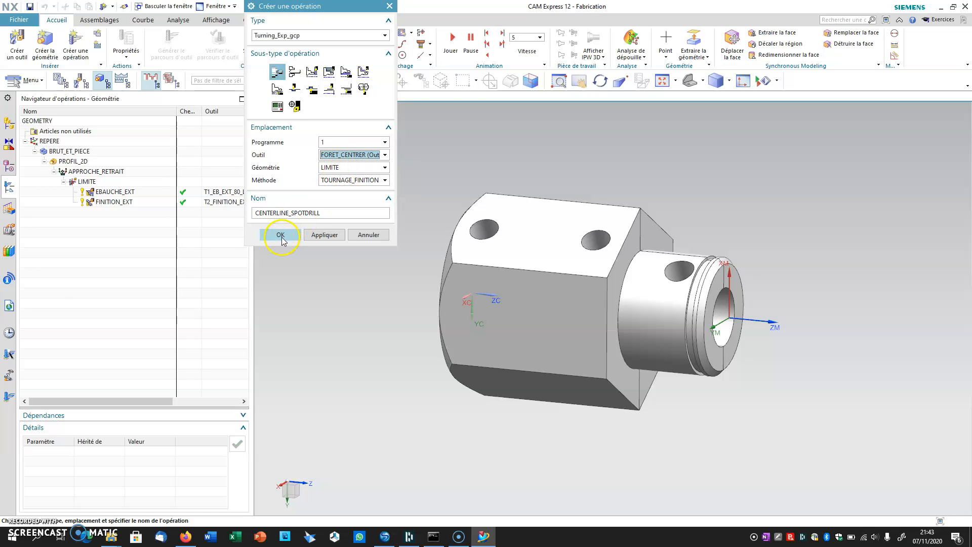
left_click(280, 236)
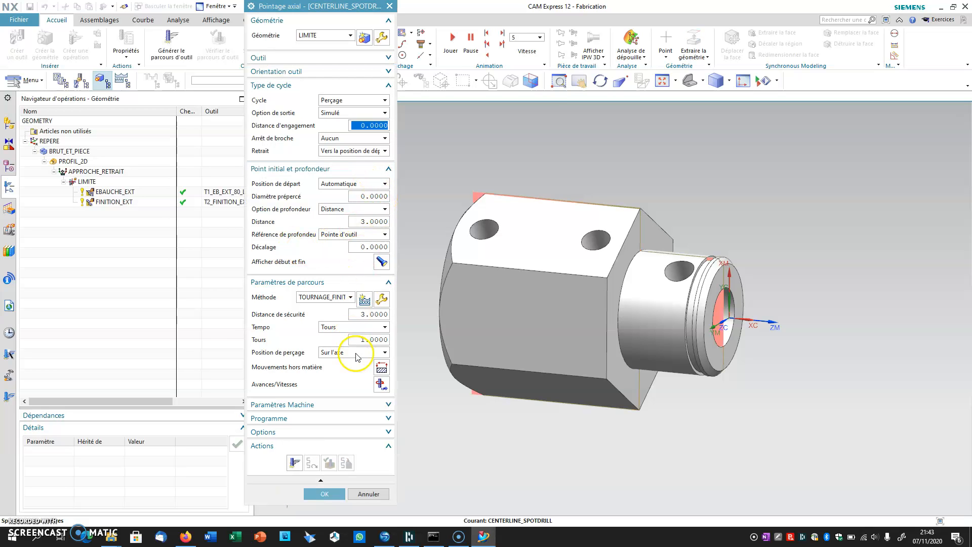
Check the spindle speed and cutting feed of CENTERLINE_SPOTDRILL, and generate and validate its toolpath
left_click(381, 385)
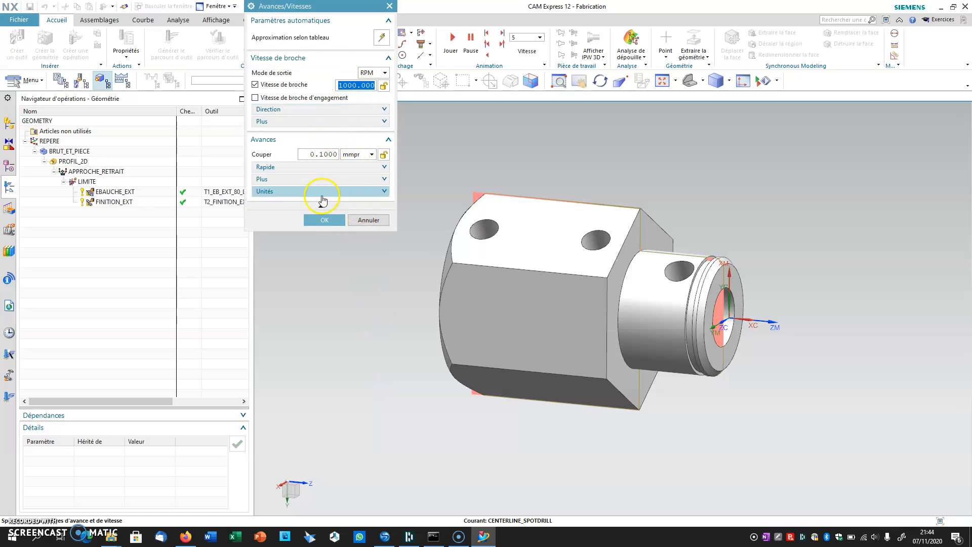
left_click(323, 218)
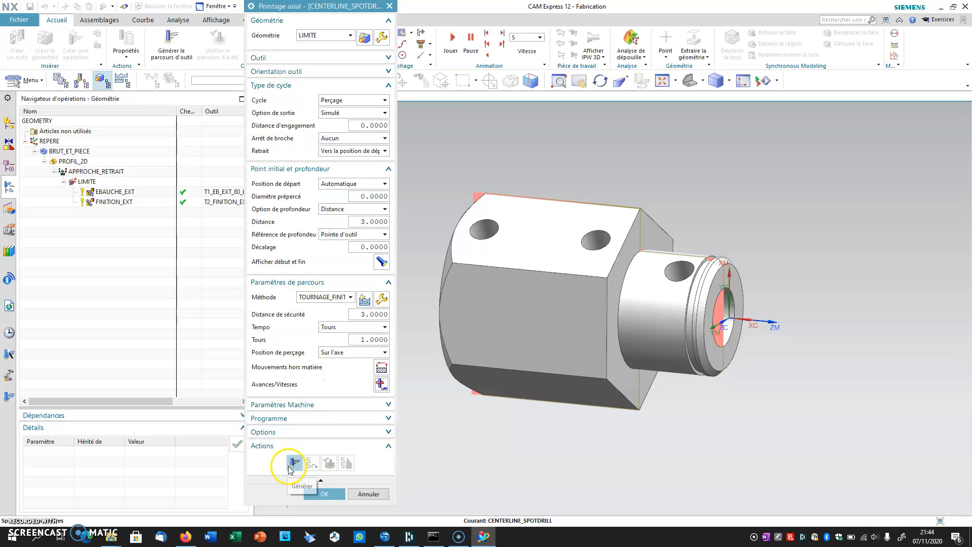
left_click(293, 463)
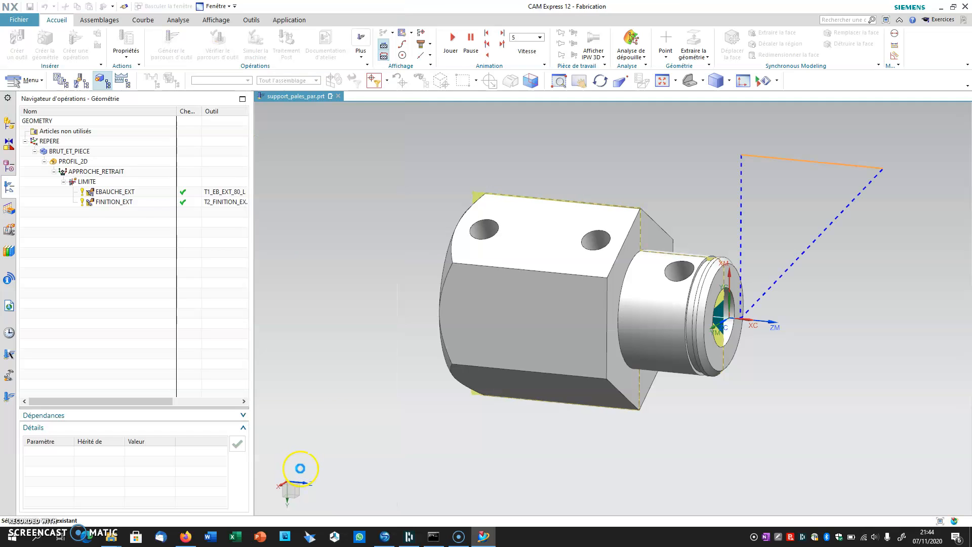
left_click(319, 494)
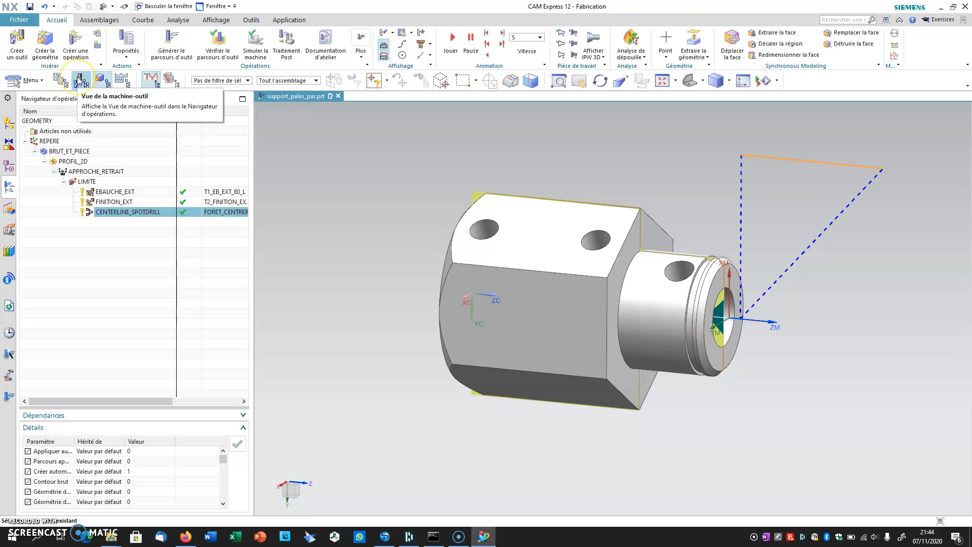
Create an axial drilling operation CENTERLINE_DRILLING with the tool FORET_D9.5 and set its depth distance to 25 mm
left_click(75, 43)
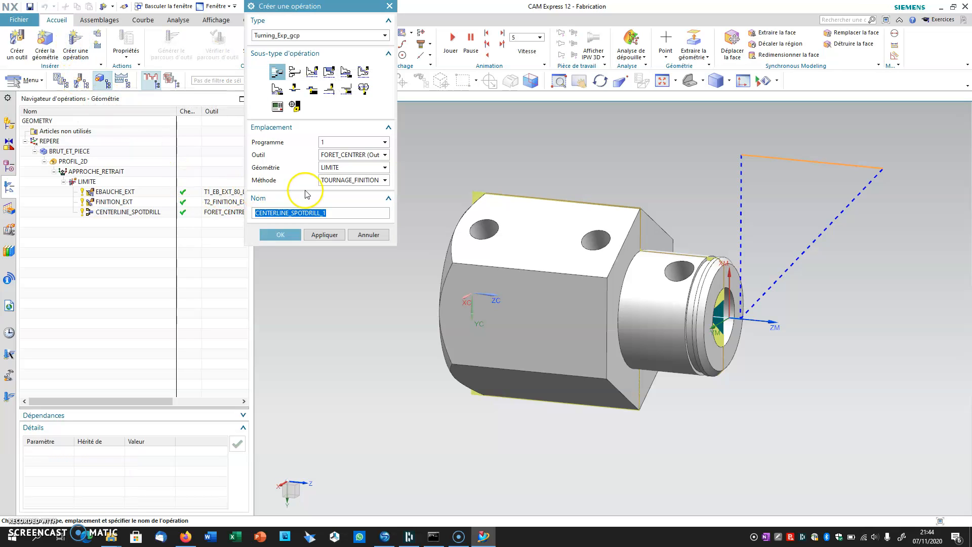
left_click(294, 74)
left_click(346, 155)
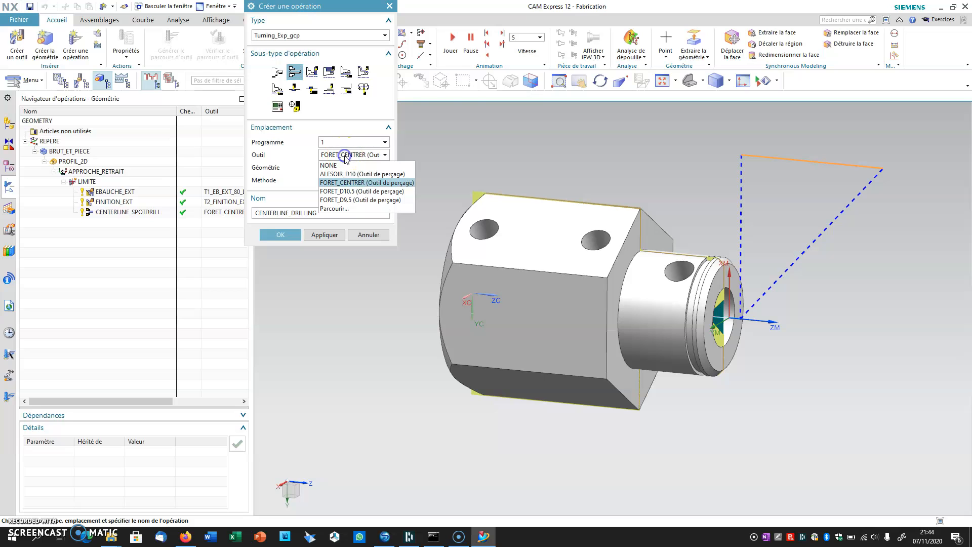
left_click(344, 199)
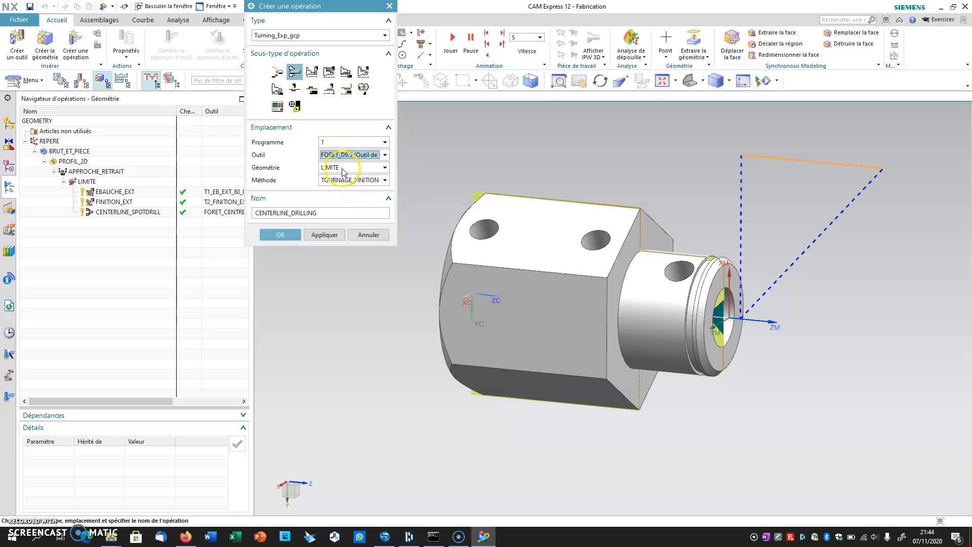
left_click(292, 233)
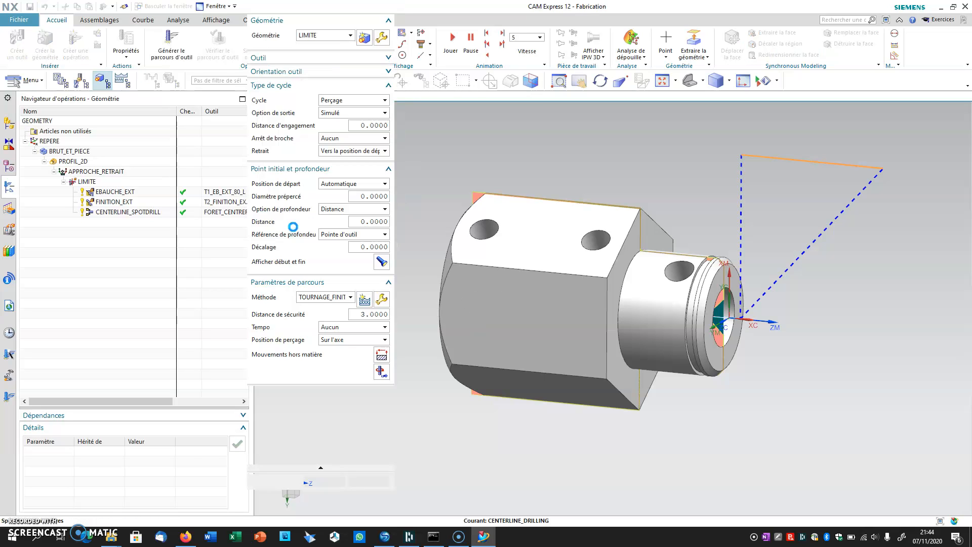
left_click(358, 125)
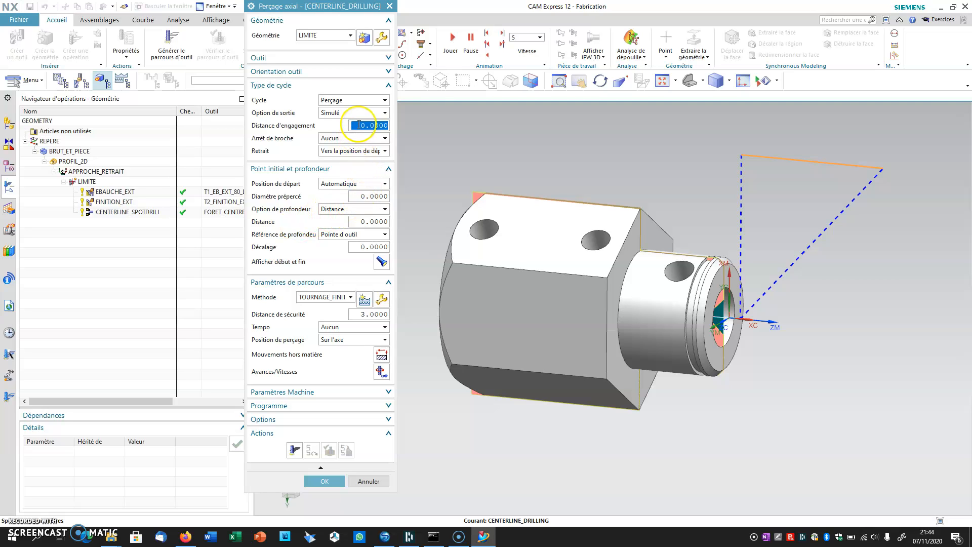
left_click(362, 221)
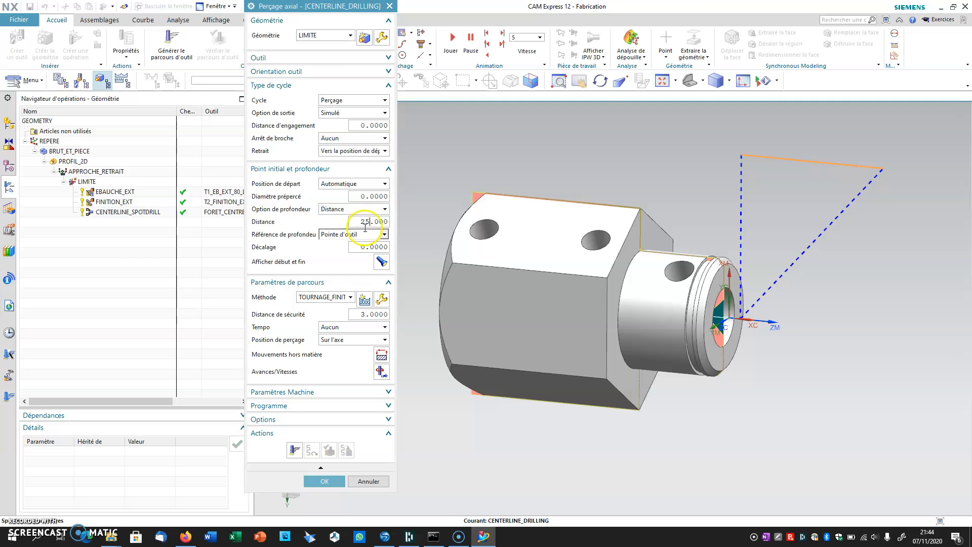
Go through the spindle speed and cutting feed of CENTERLINE_DRILLING and generate its toolpath
left_click(382, 371)
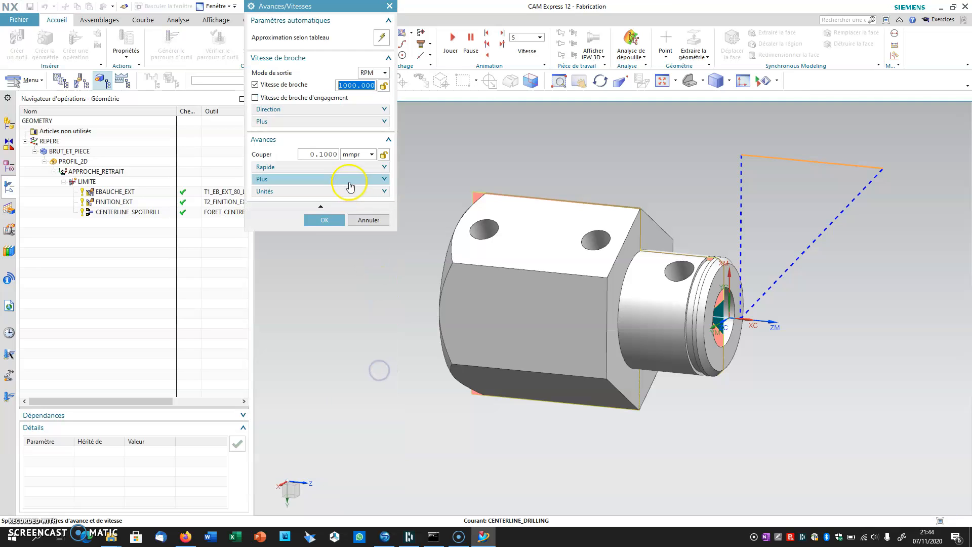
left_click(353, 86)
left_click(350, 85)
left_click(321, 154)
left_click(333, 226)
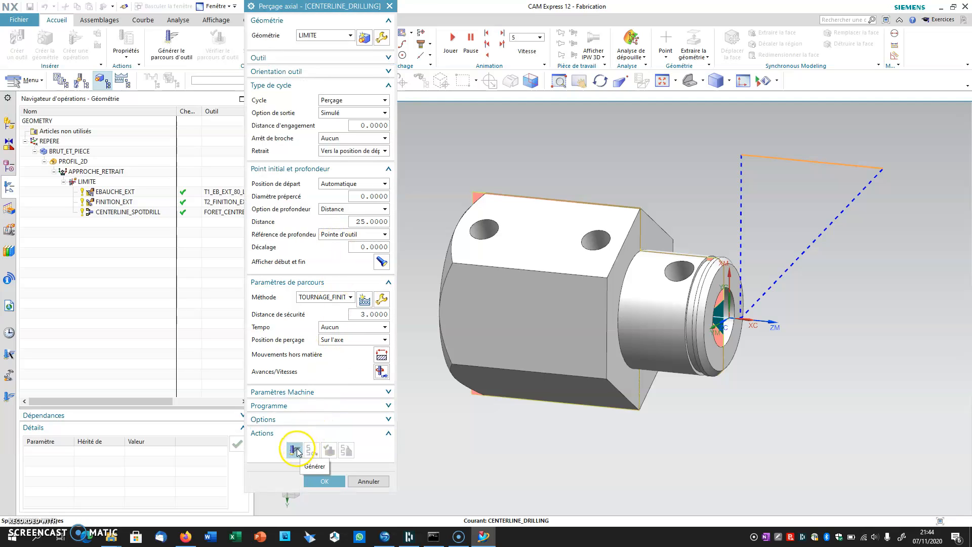
left_click(297, 452)
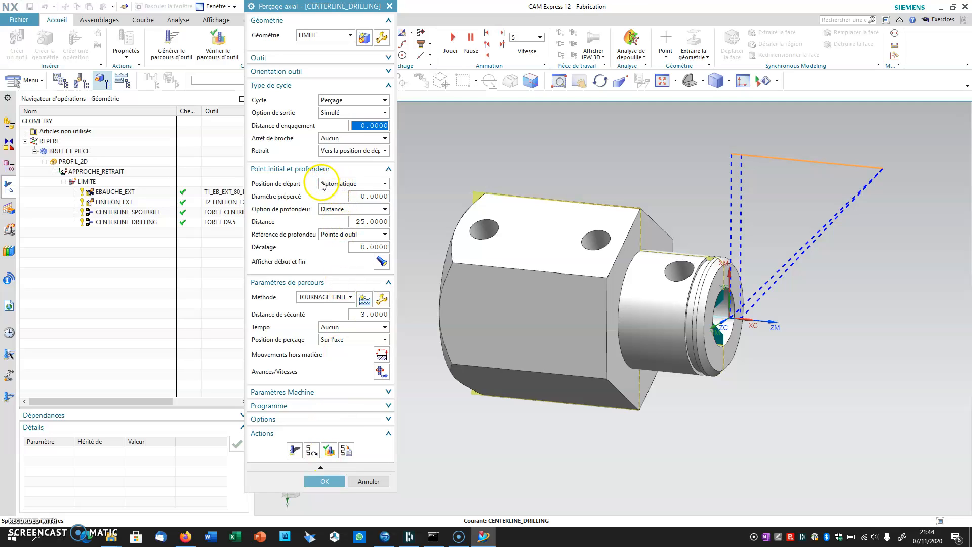
Change the cycle type of CENTERLINE_DRILLING to chip-breaking drilling (Perçage, Brise copeaux)
left_click(336, 101)
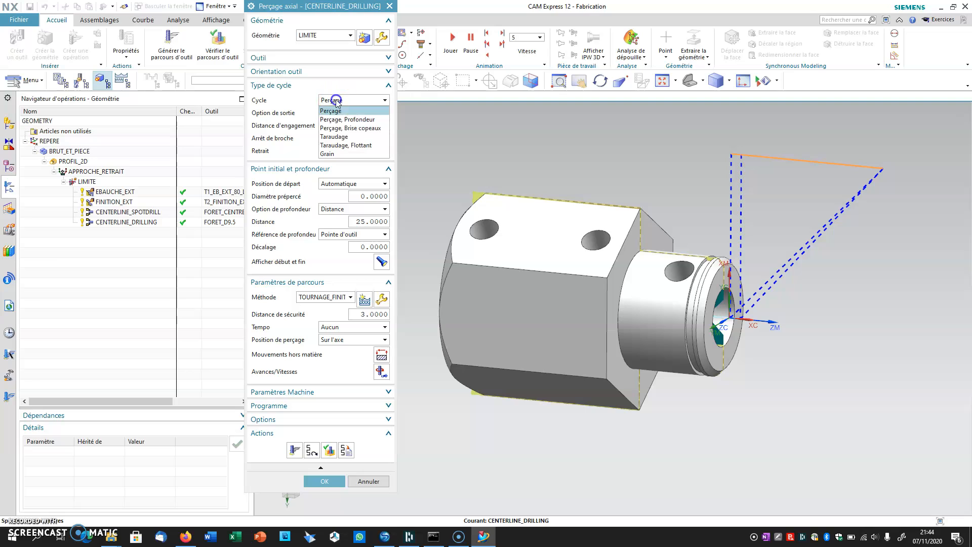
left_click(342, 129)
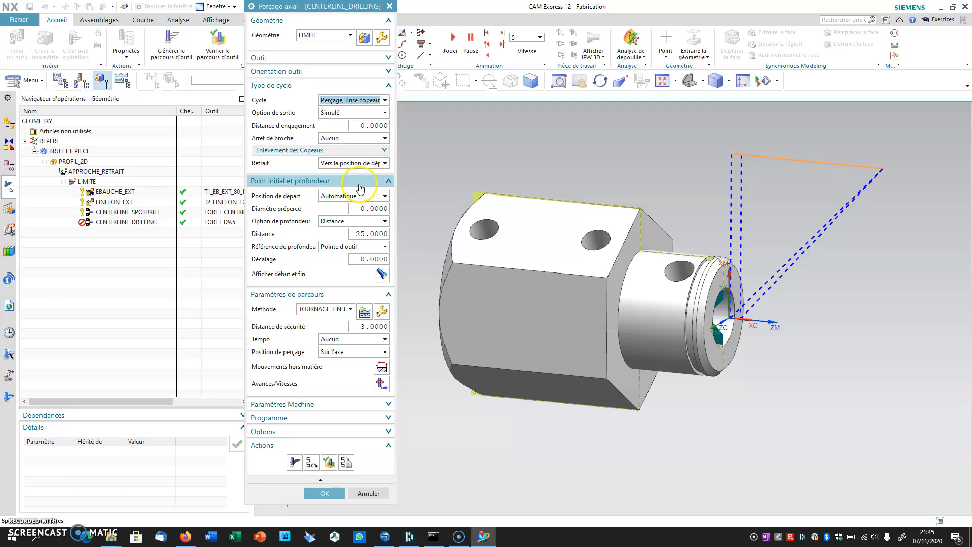
Try to generate the chip-breaking toolpath with an engagement distance of 5 mm, and reset that distance to 0
left_click(361, 125)
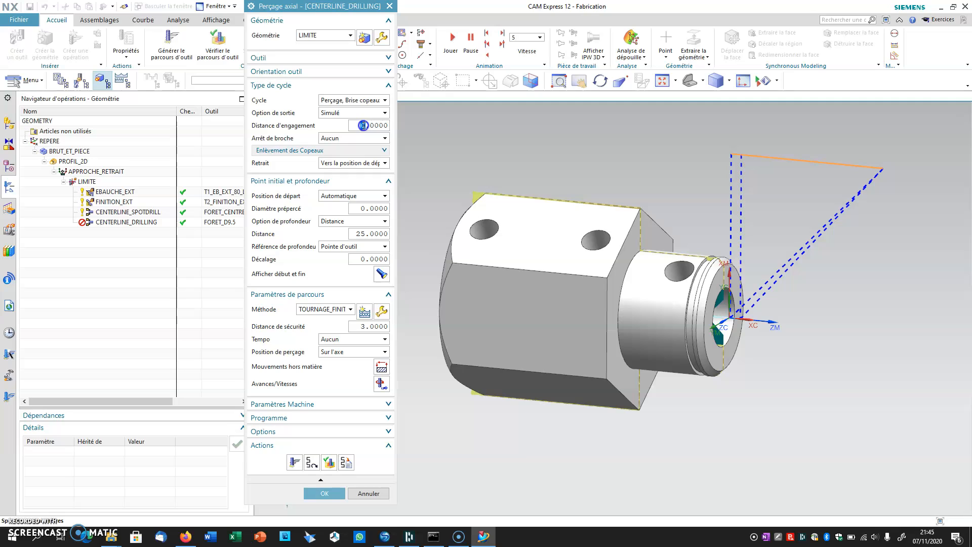
double_click(363, 125)
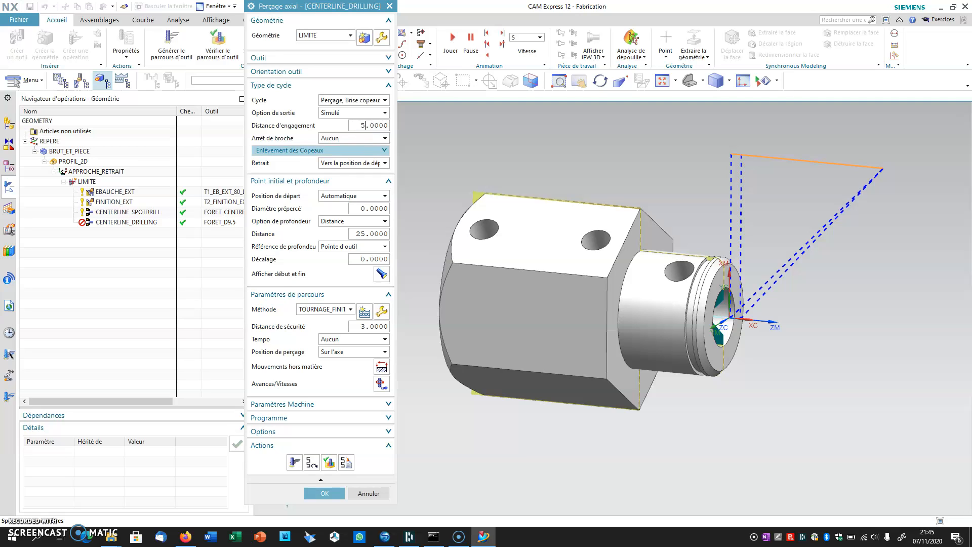
type("5")
key("Tab")
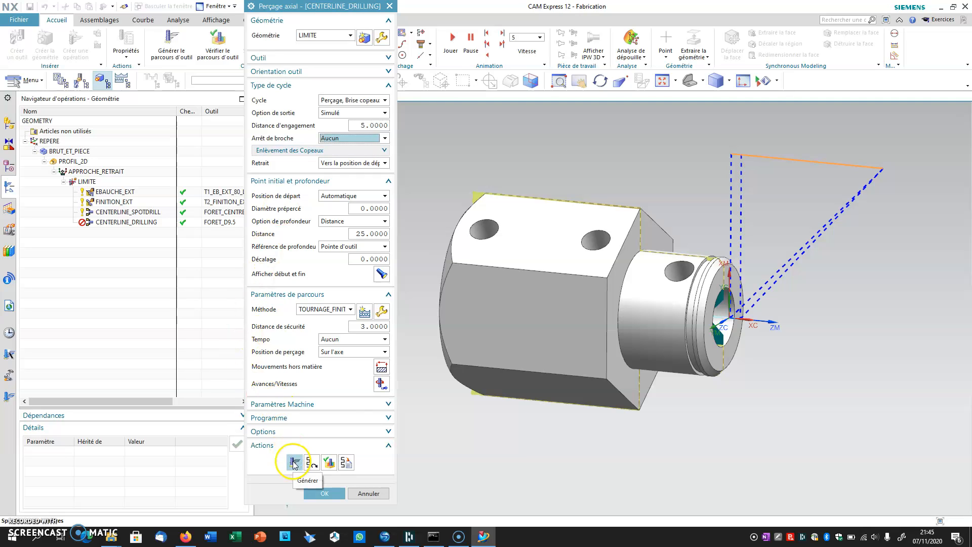
left_click(296, 461)
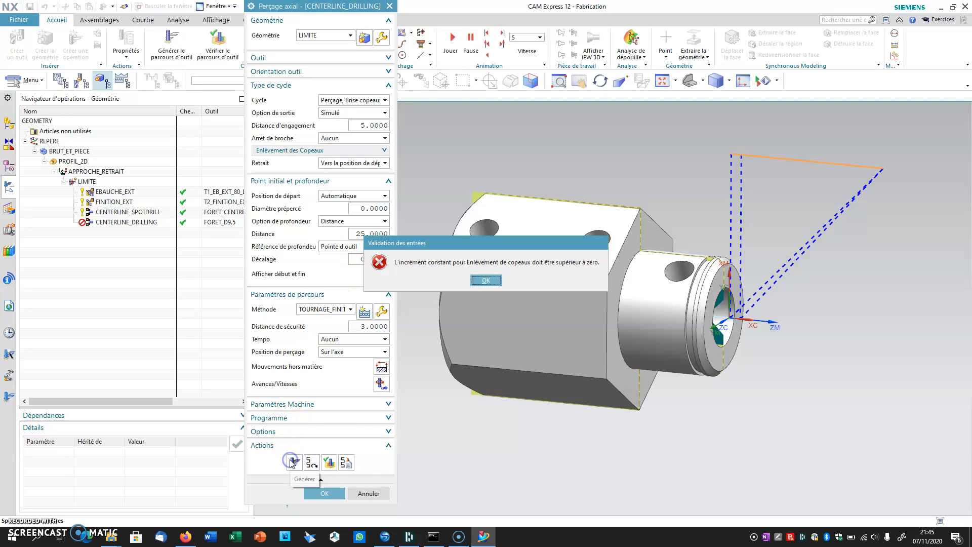
left_click(478, 281)
left_click(361, 124)
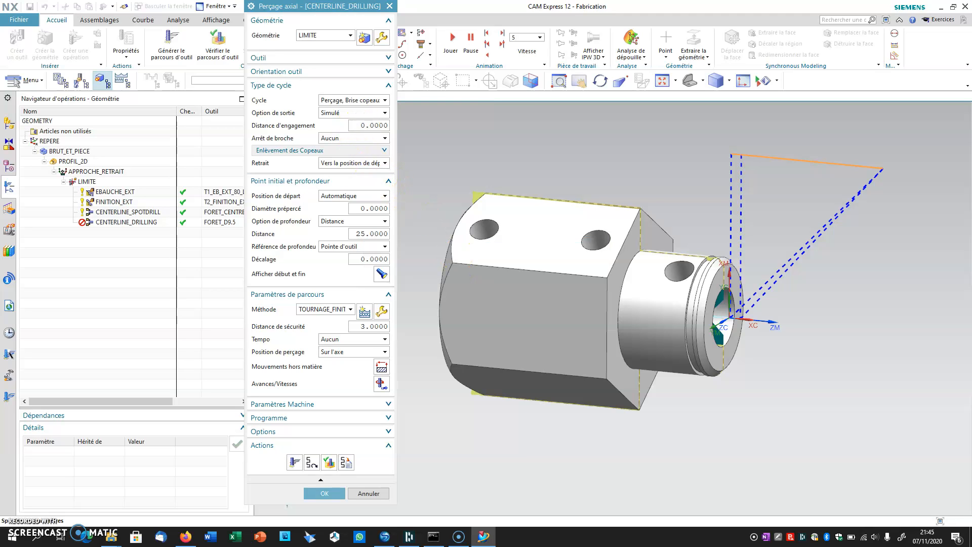
left_click(353, 115)
left_click(354, 113)
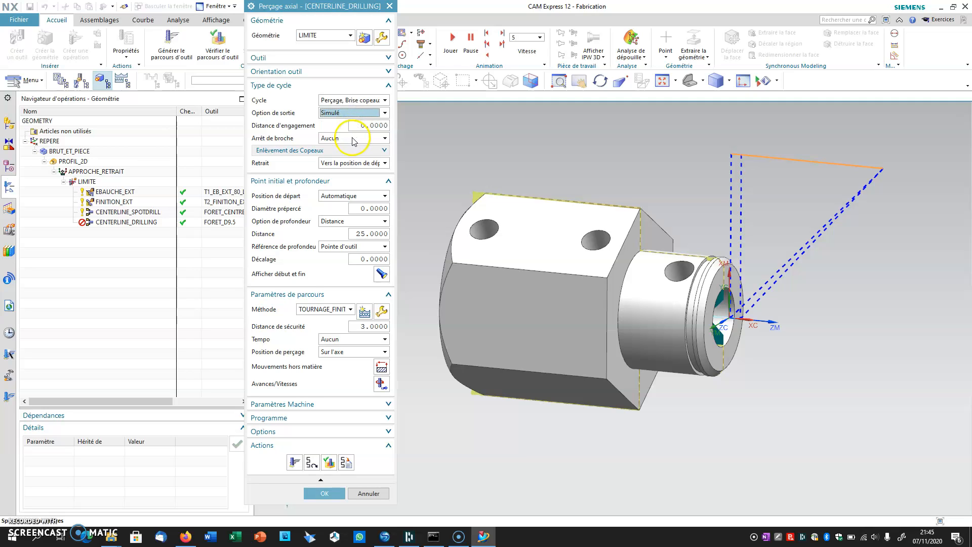
Set the constant chip-removal increment of the CENTERLINE_DRILLING cycle to 5 mm
left_click(353, 151)
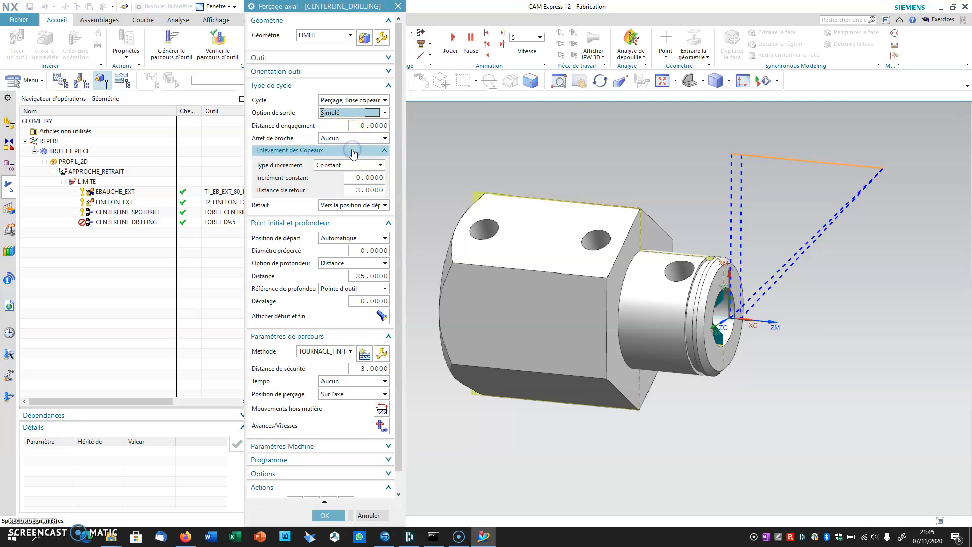
left_click(359, 178)
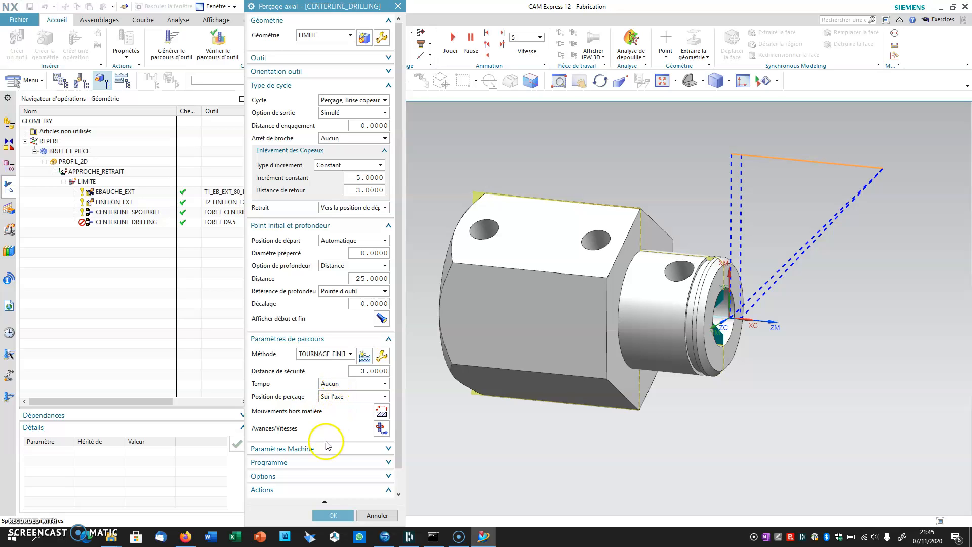
scroll(327, 394, "down", 1)
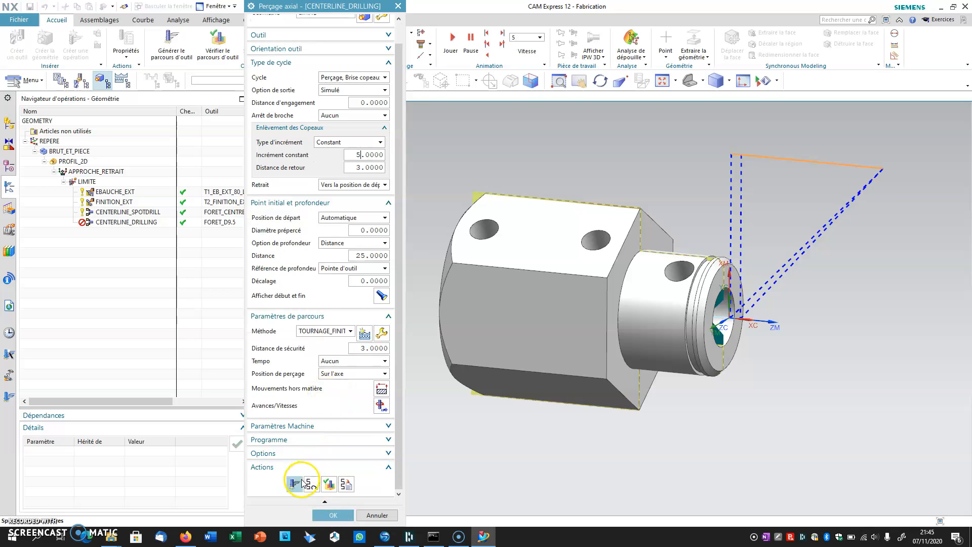
Generate the chip-breaking toolpath of the CENTERLINE_DRILLING operation and accept the operation
left_click(295, 483)
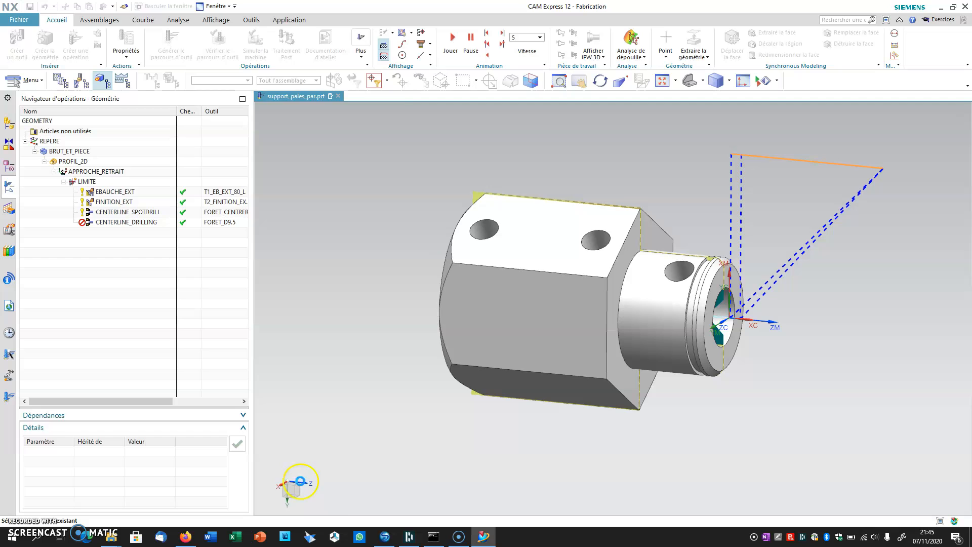
left_click(324, 512)
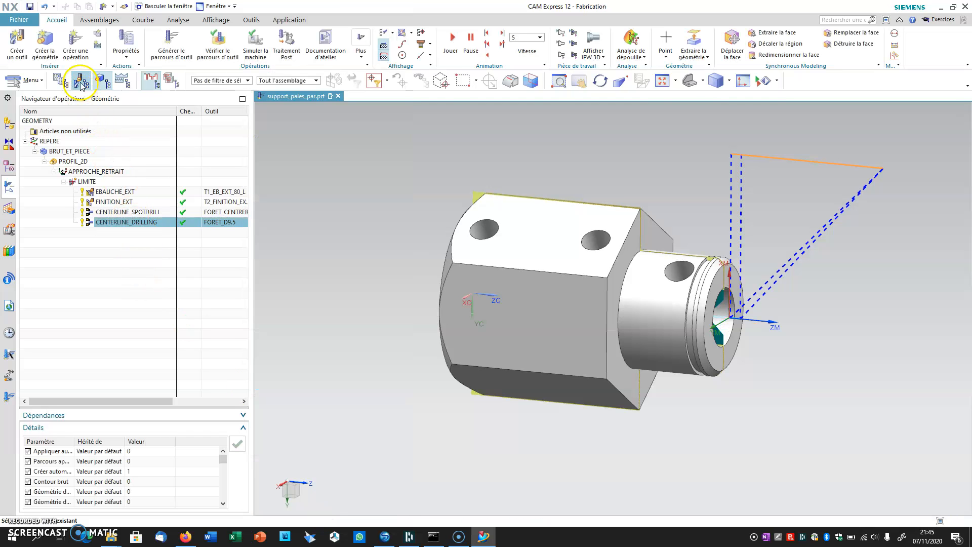
Create the axial drilling operation CENTERLINE_DRILLING_1 in the LIMITE geometry with the ALESOIR_D10 reamer and the TOURNAGE_FINITION method
left_click(76, 43)
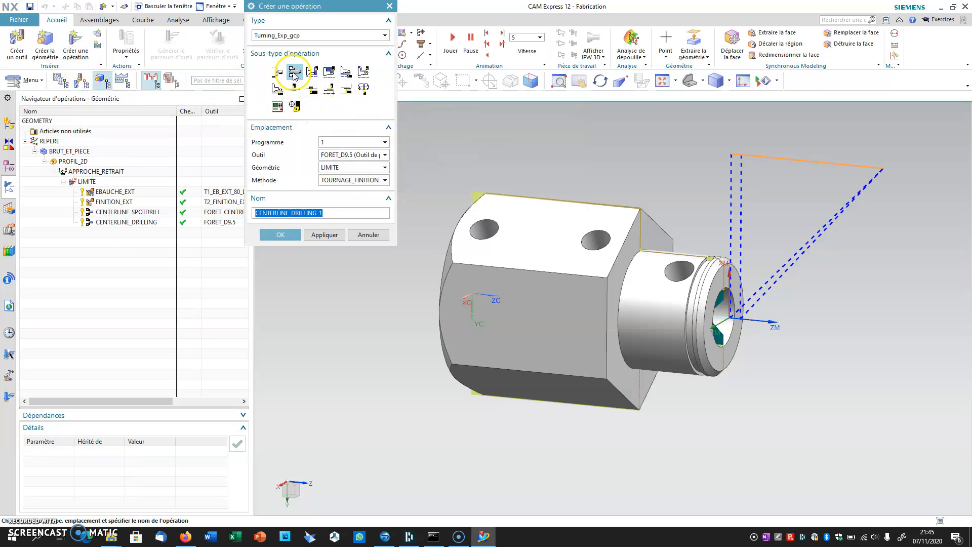
mouse_move(294, 76)
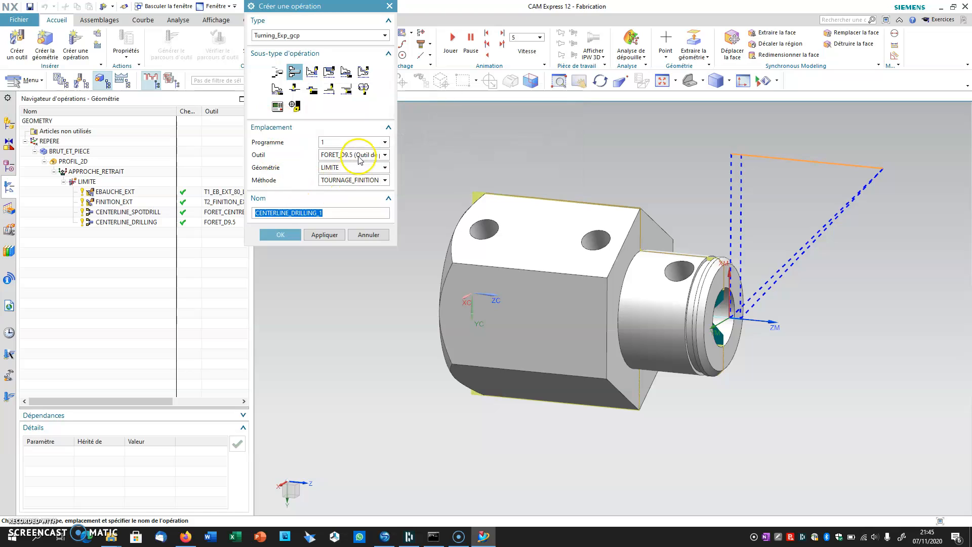
left_click(356, 154)
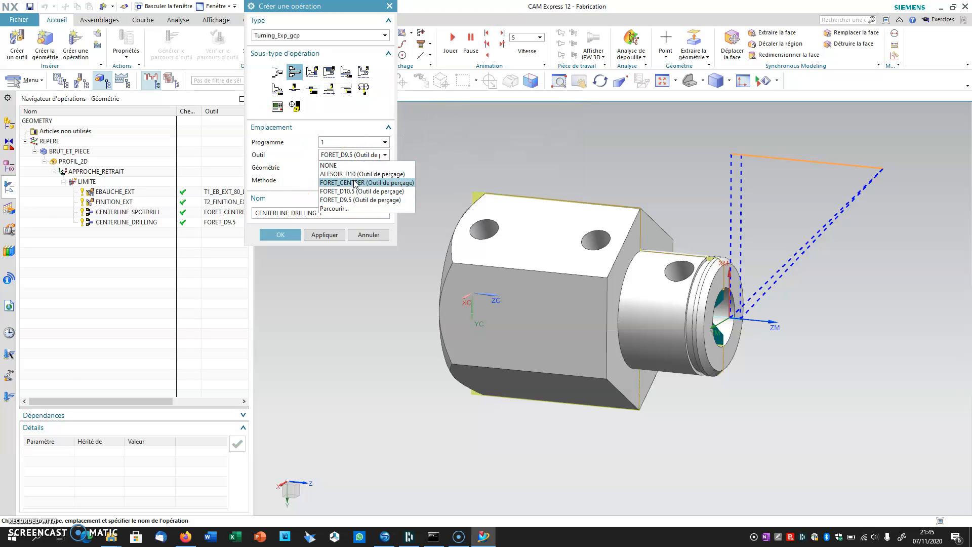
left_click(354, 174)
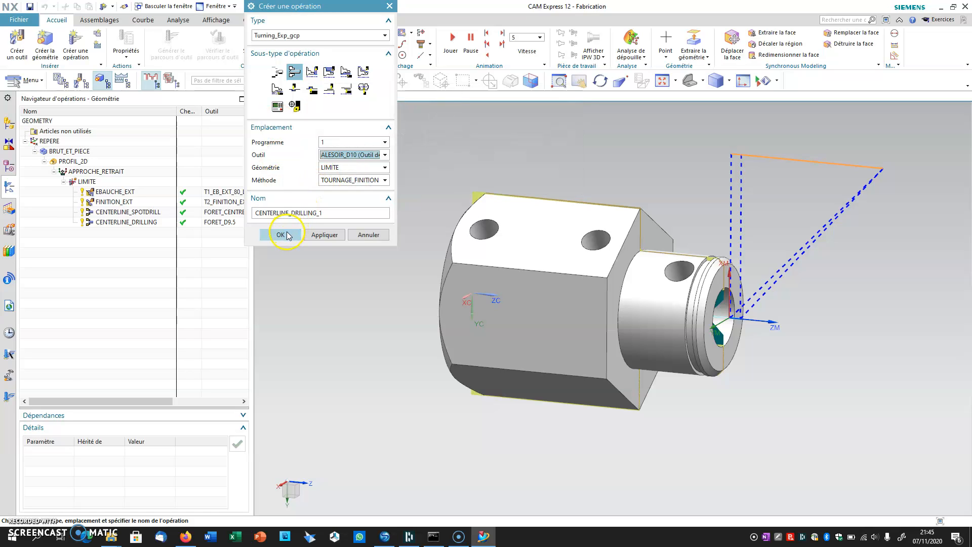
left_click(280, 235)
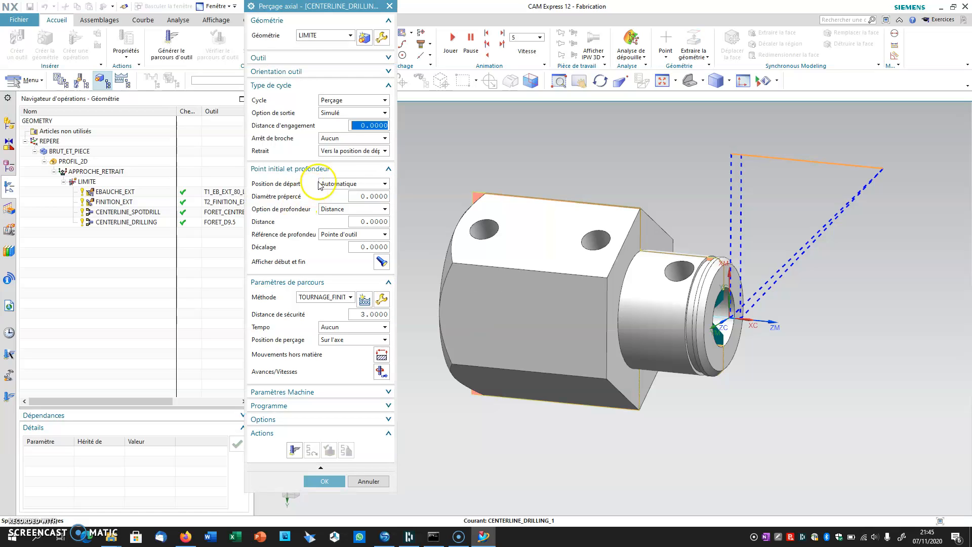
Set the depth distance of CENTERLINE_DRILLING_1 to 24 mm, keep its speeds and feeds, and generate its toolpath
left_click(364, 222)
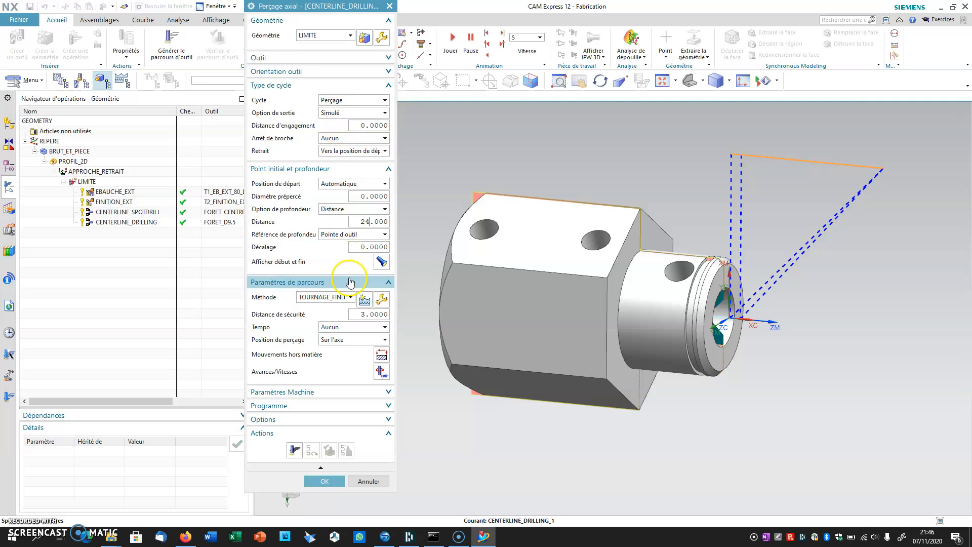
left_click(381, 371)
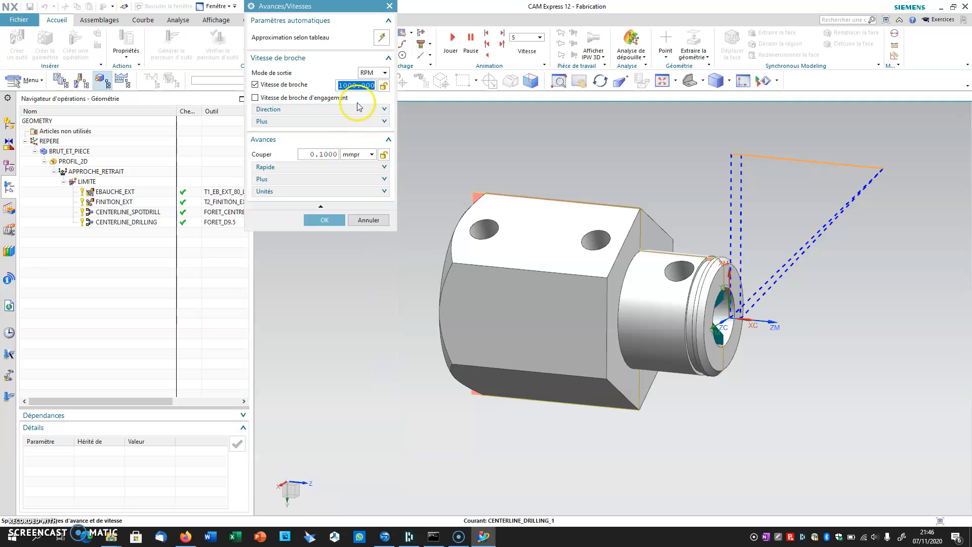
left_click(356, 85)
left_click(323, 219)
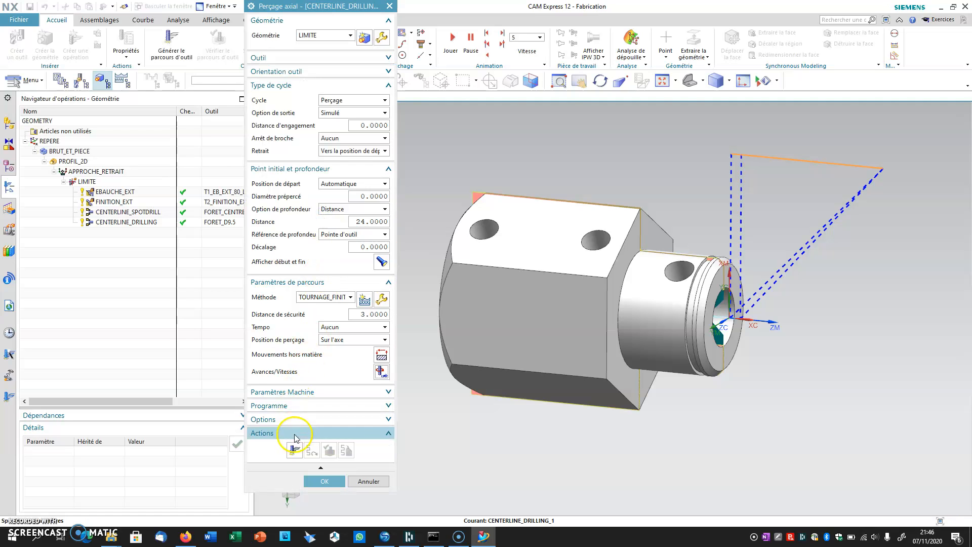
left_click(296, 449)
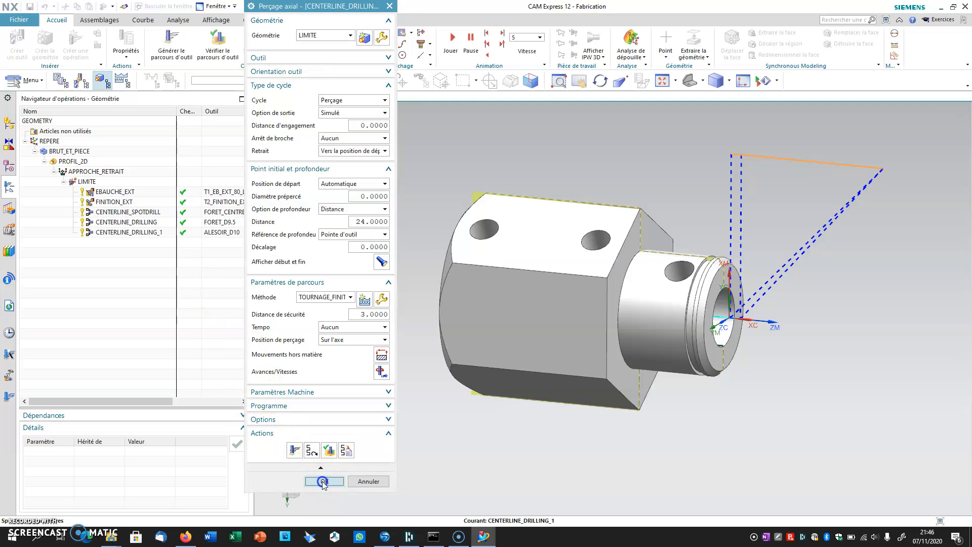
left_click(322, 480)
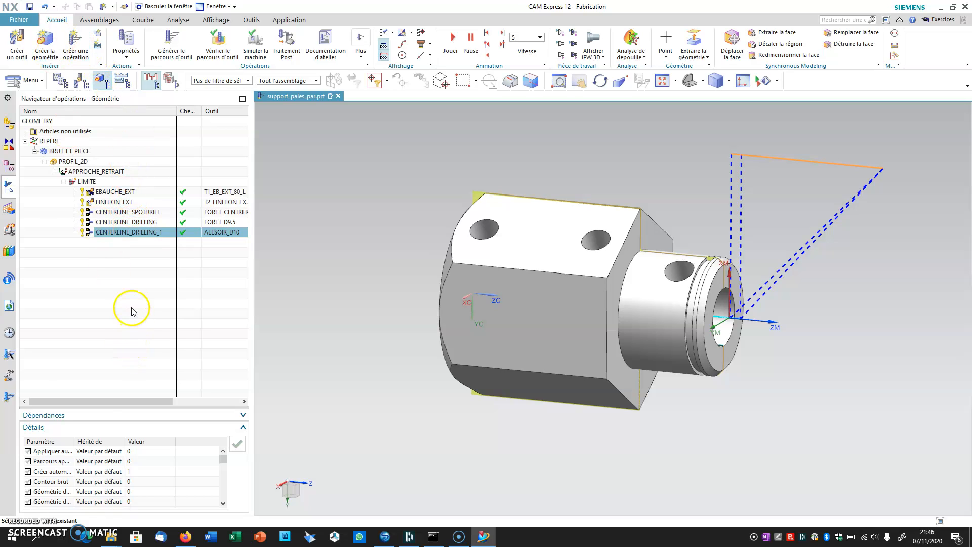
Examine the CENTERLINE_DRILLING toolpath and the LIMITE geometry on the part
left_click(121, 221)
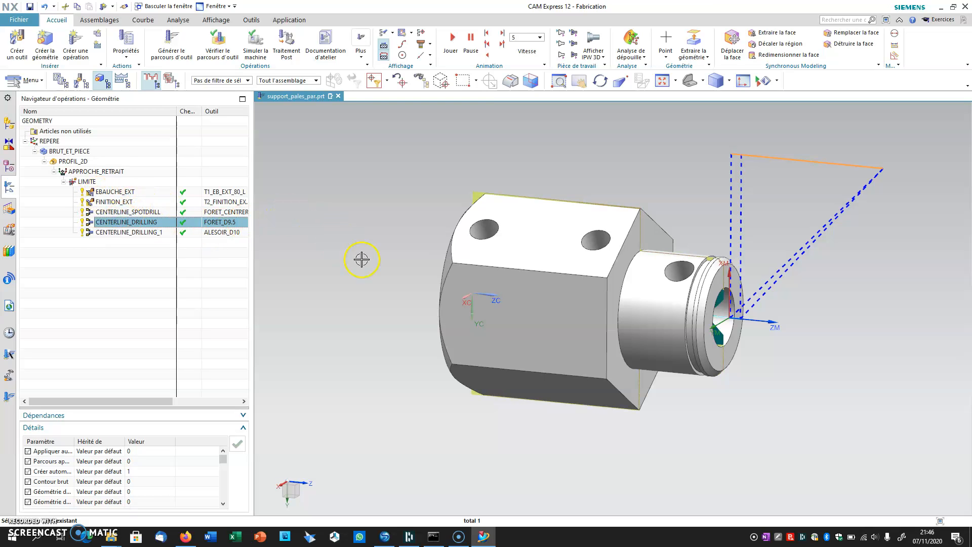
middle_click_drag(684, 423, 336, 301)
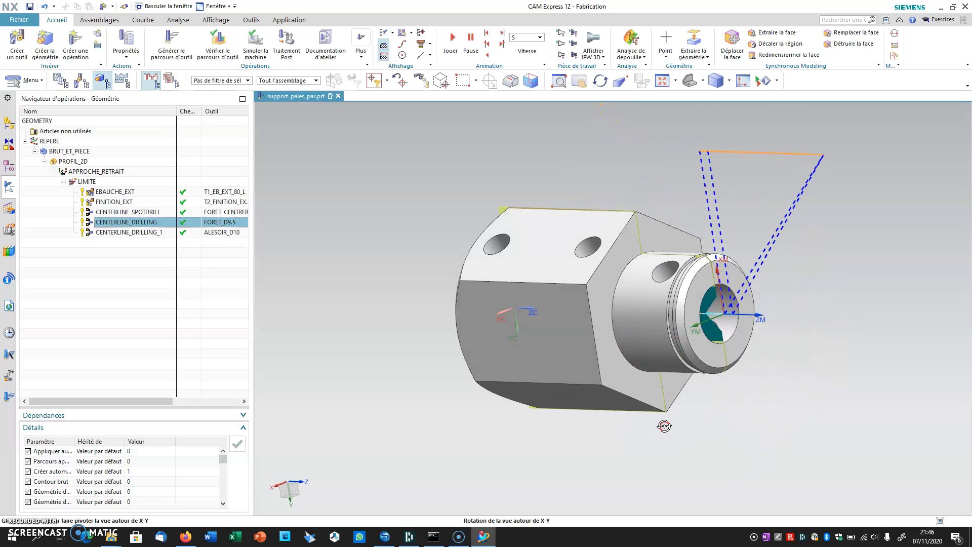
left_click(93, 182)
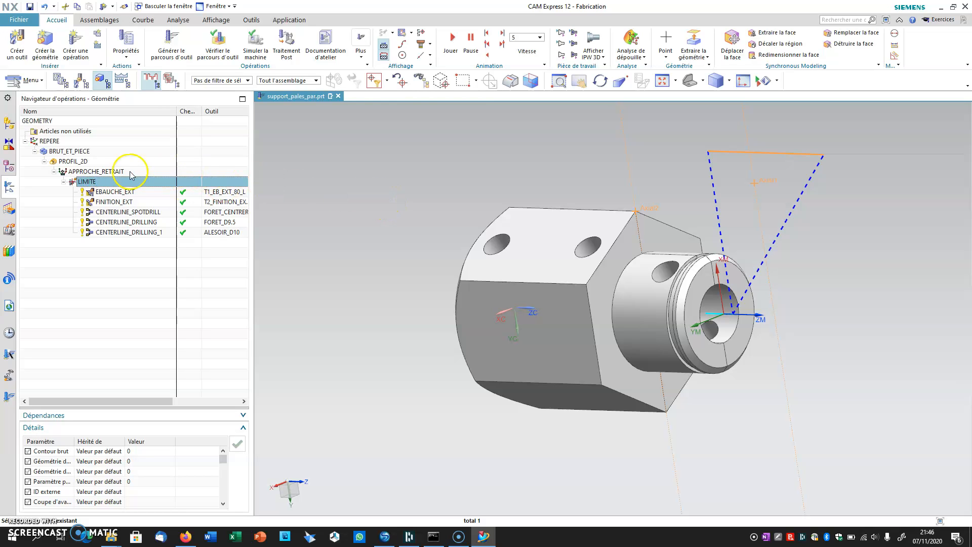
Simulate the material removal of all operations under REPERE in dynamic 3D at animation speed 6
left_click(49, 142)
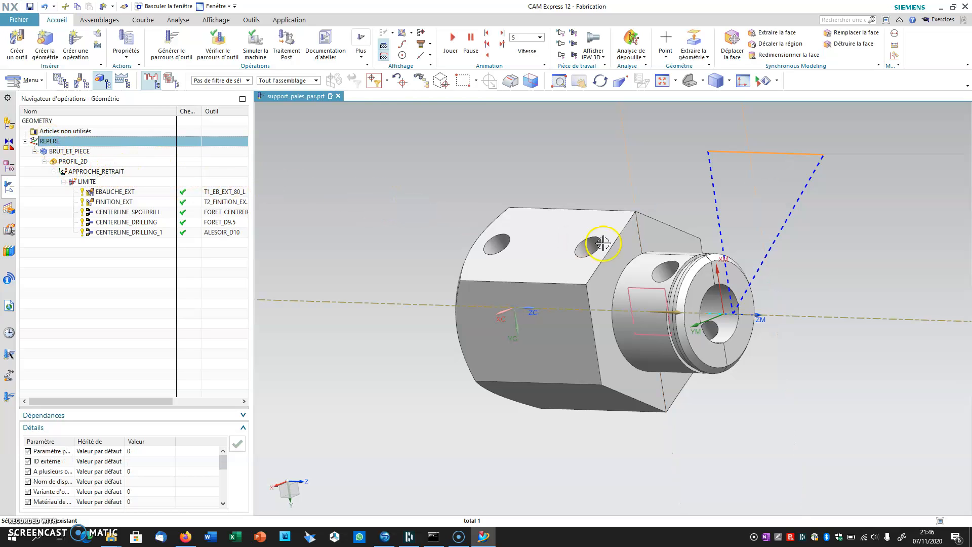
middle_click_drag(848, 250, 770, 282)
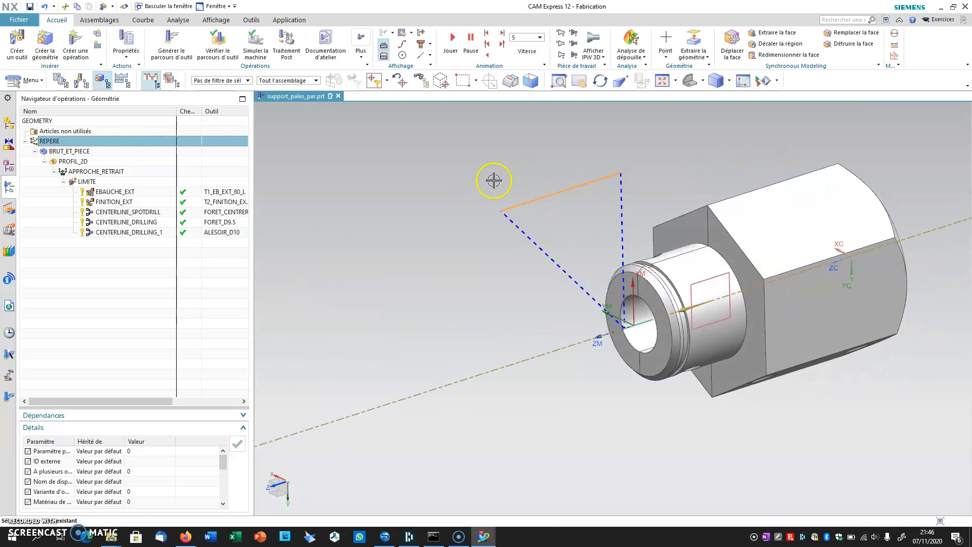
left_click(222, 46)
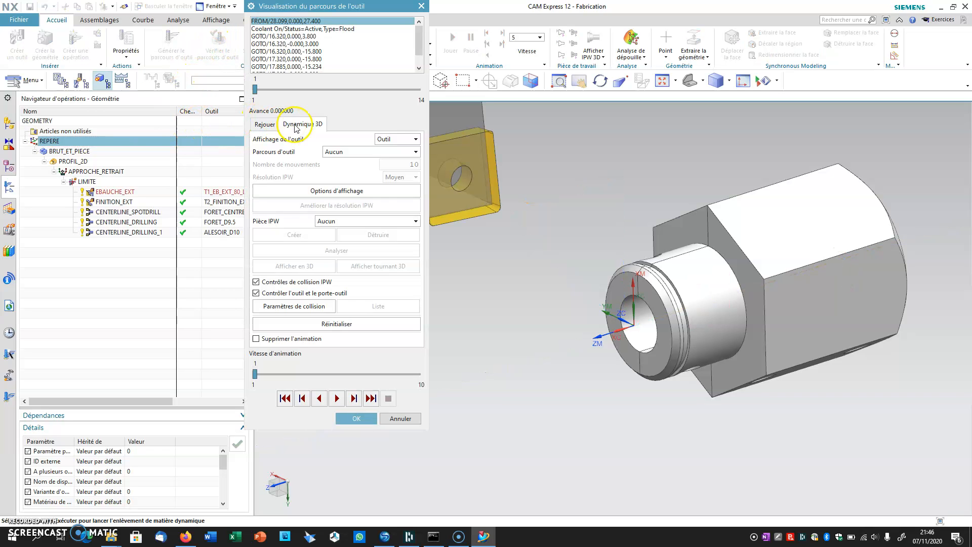
left_click(337, 374)
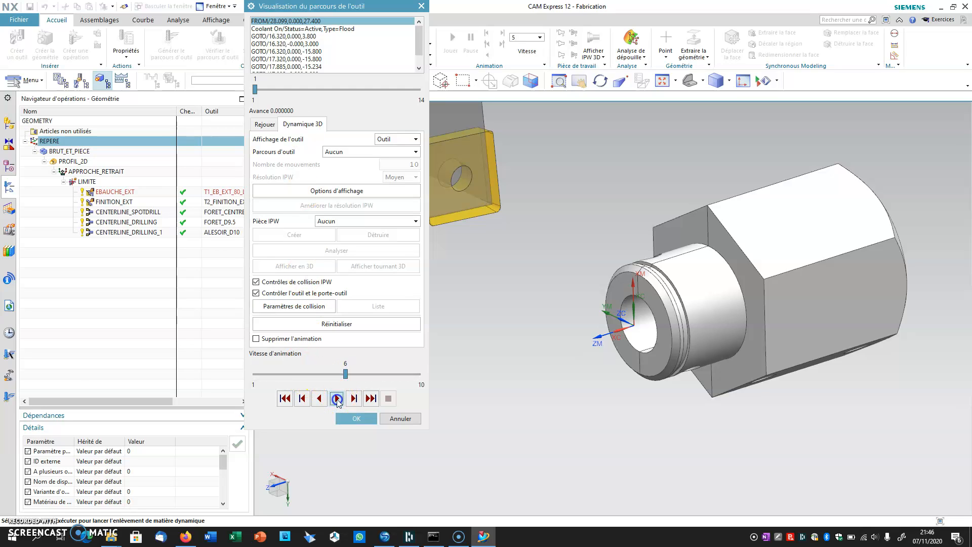
left_click(337, 398)
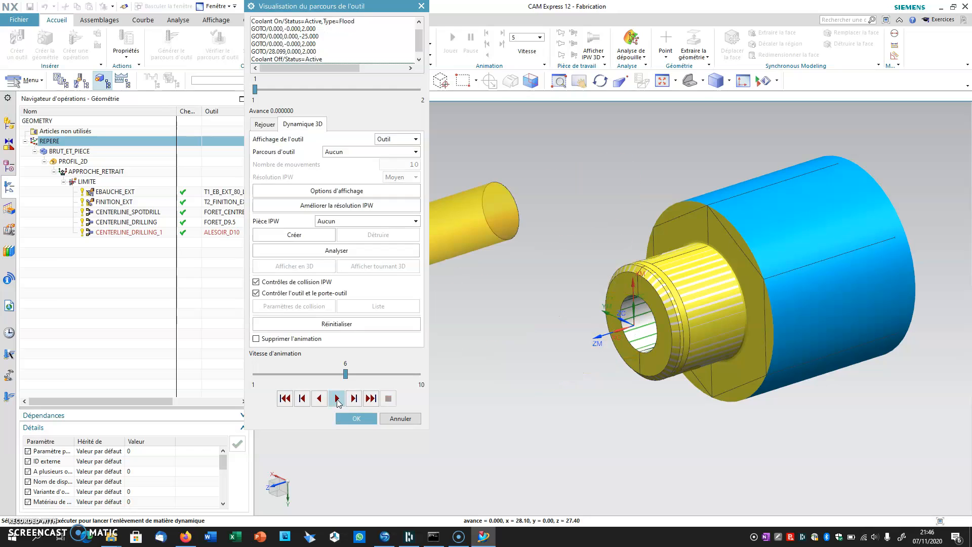
left_click(351, 420)
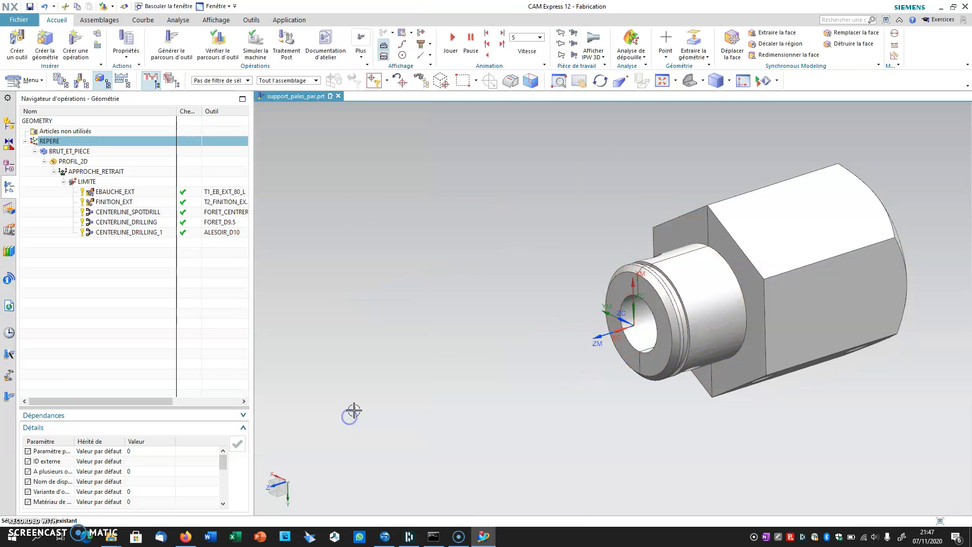
Create an external grooving operation (Gorge extérieure) named GROOVE_OD in the LIMITE geometry with the RAINURE_CIRCLIPS_L tool
middle_click_drag(449, 311, 540, 317)
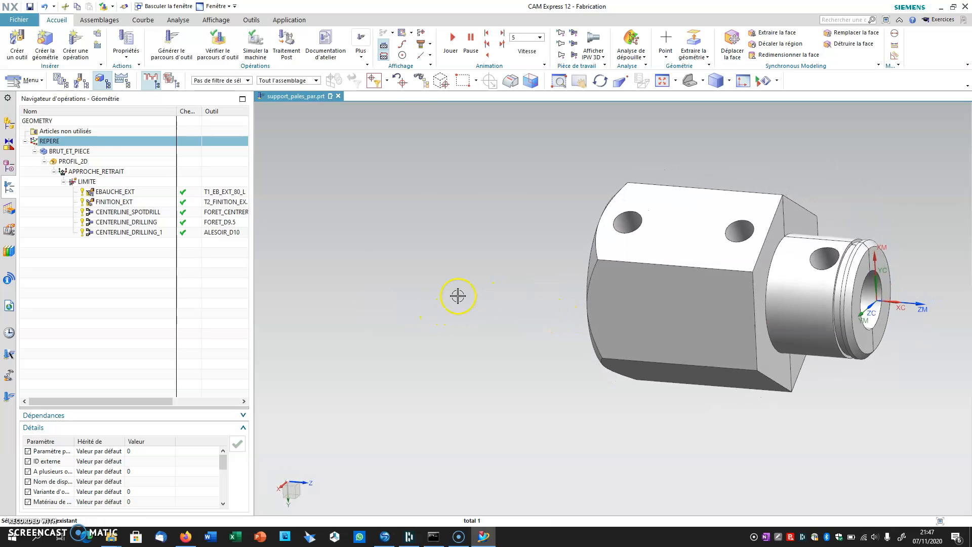
left_click(77, 52)
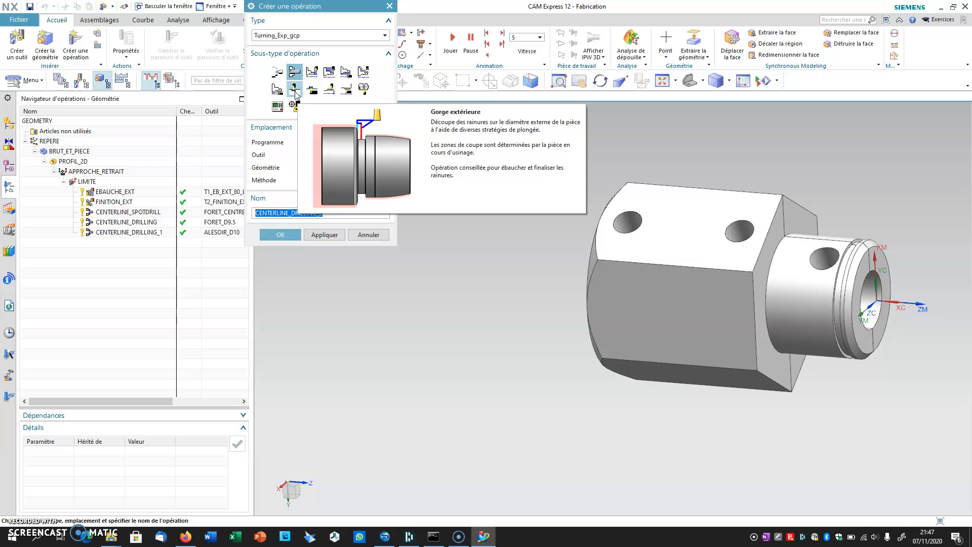
left_click(295, 90)
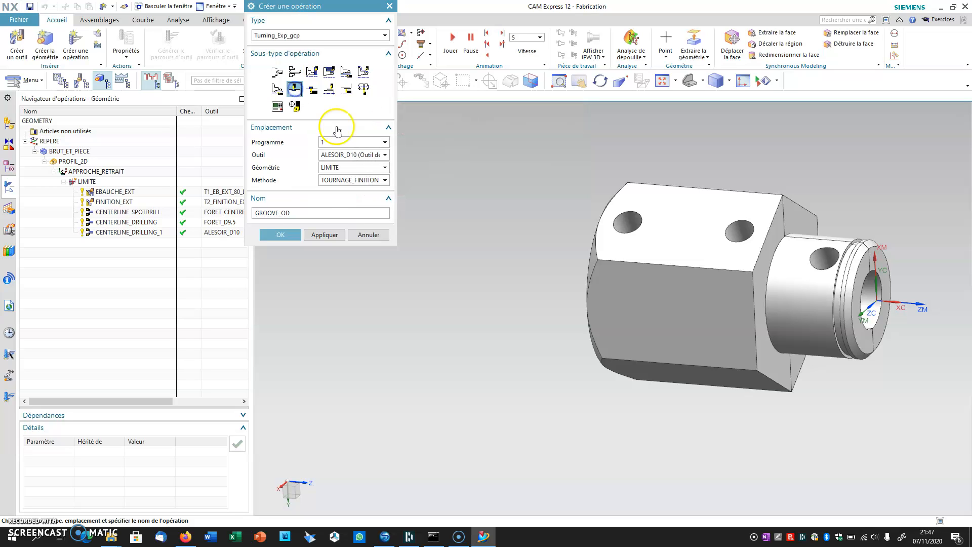
left_click(349, 155)
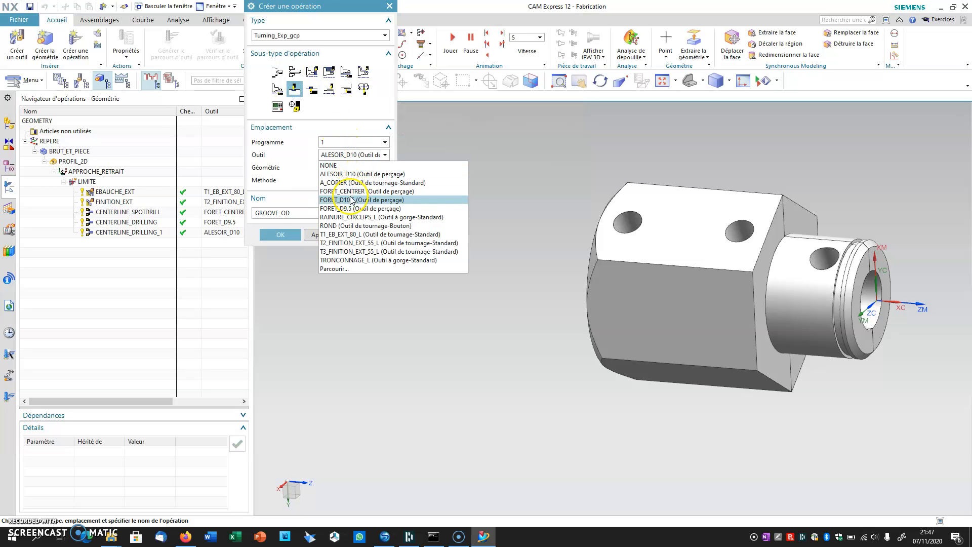
left_click(350, 217)
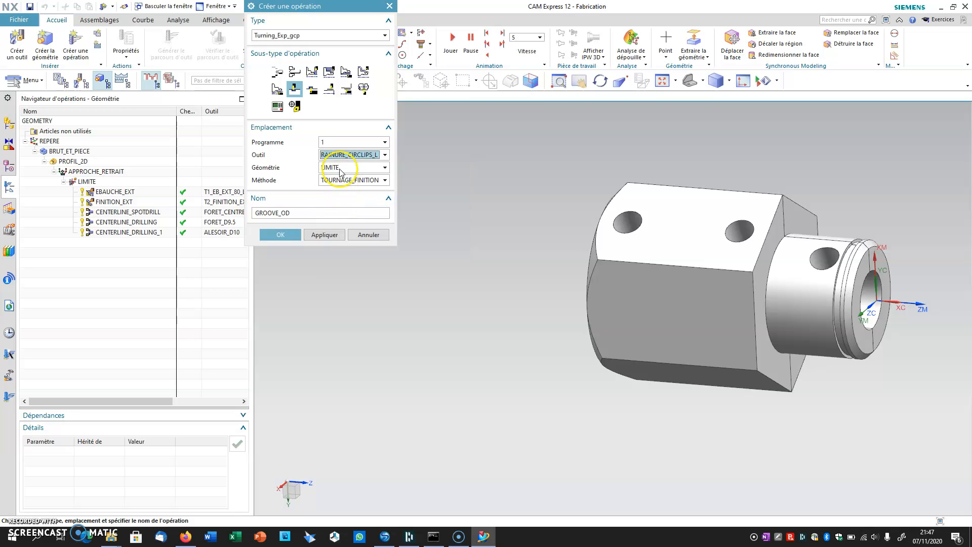
left_click(280, 235)
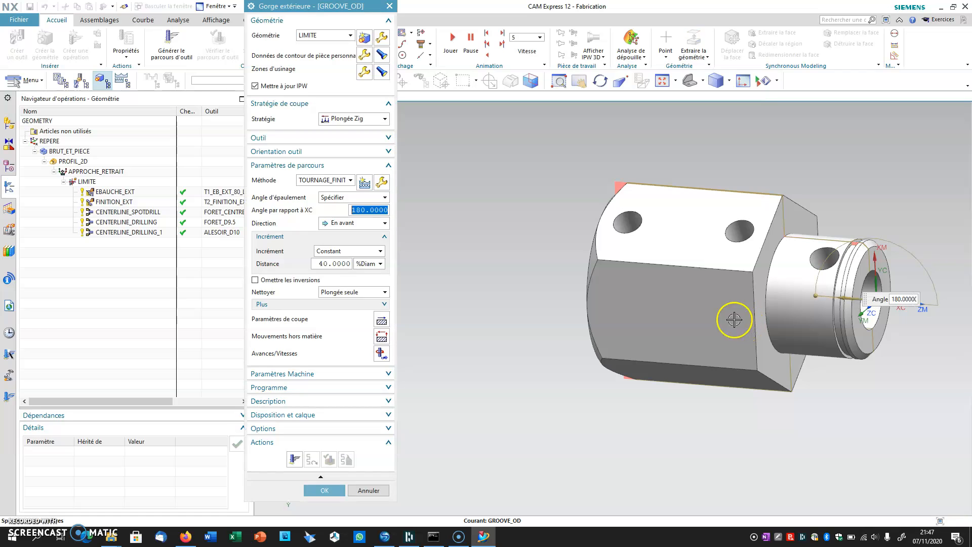
Examine the circlip groove in a straight side view and display the machining zones of GROOVE_OD on it
mouse_move(733, 321)
middle_mouse_down("shift")
mouse_move(596, 332)
mouse_move(680, 319)
middle_mouse_up("shift")
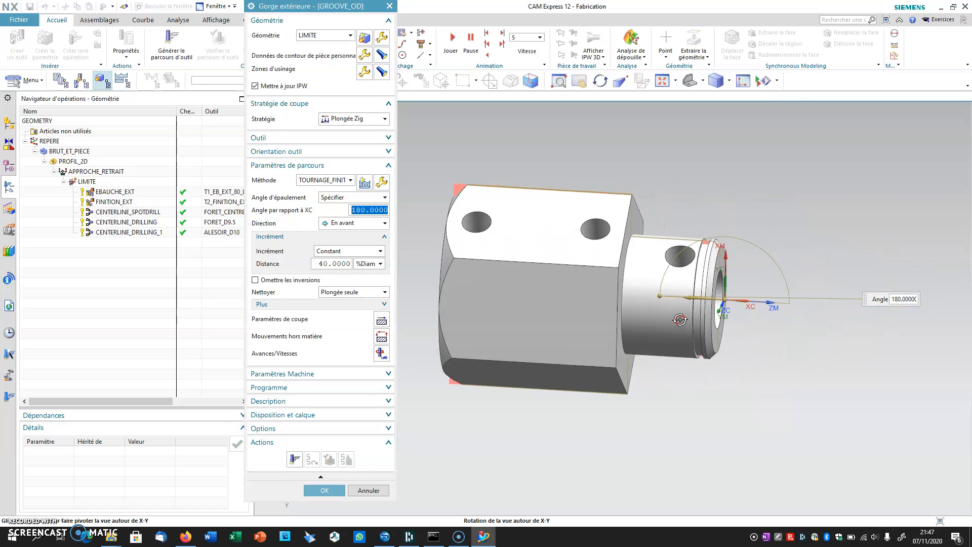
left_click(745, 84)
scroll(710, 232, "down", 1)
scroll(710, 232, "up", 4)
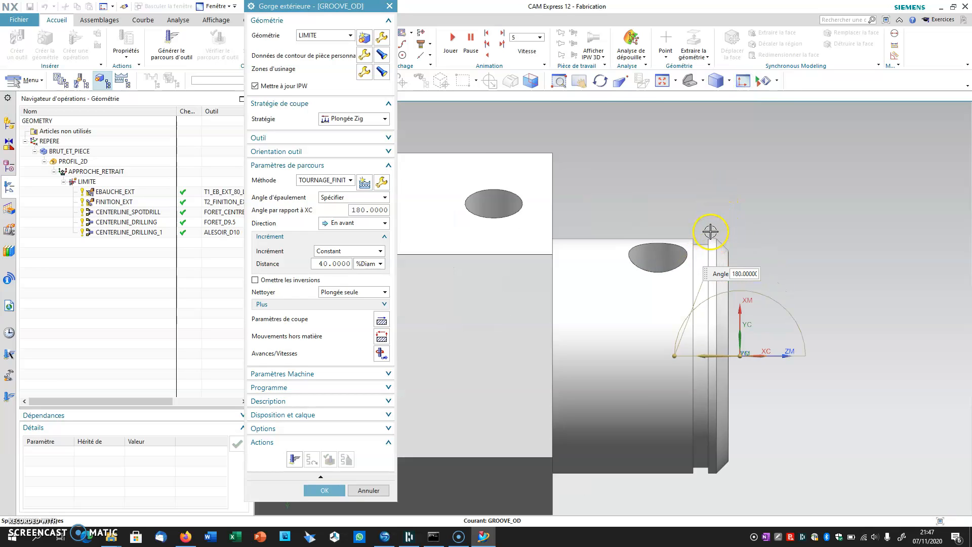
scroll(710, 231, "up", 2)
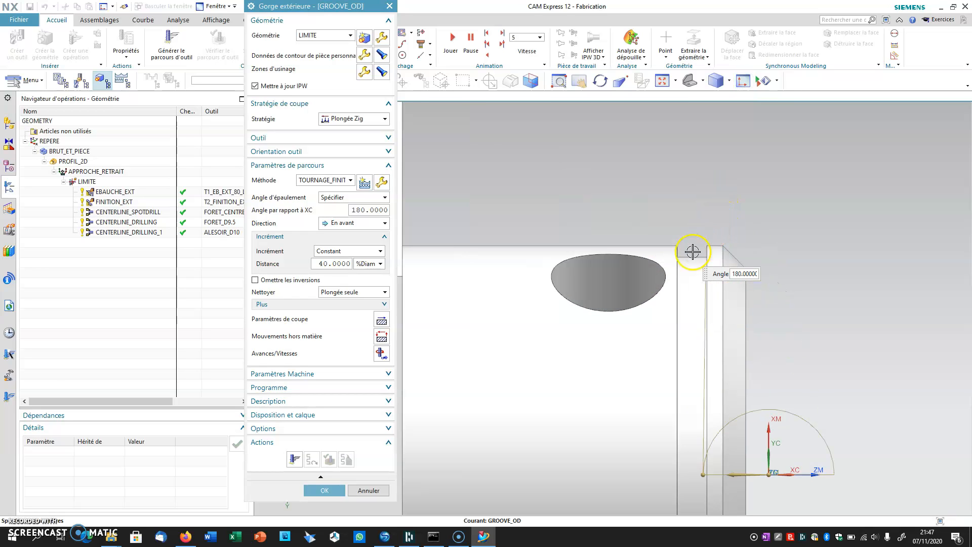
left_click(383, 73)
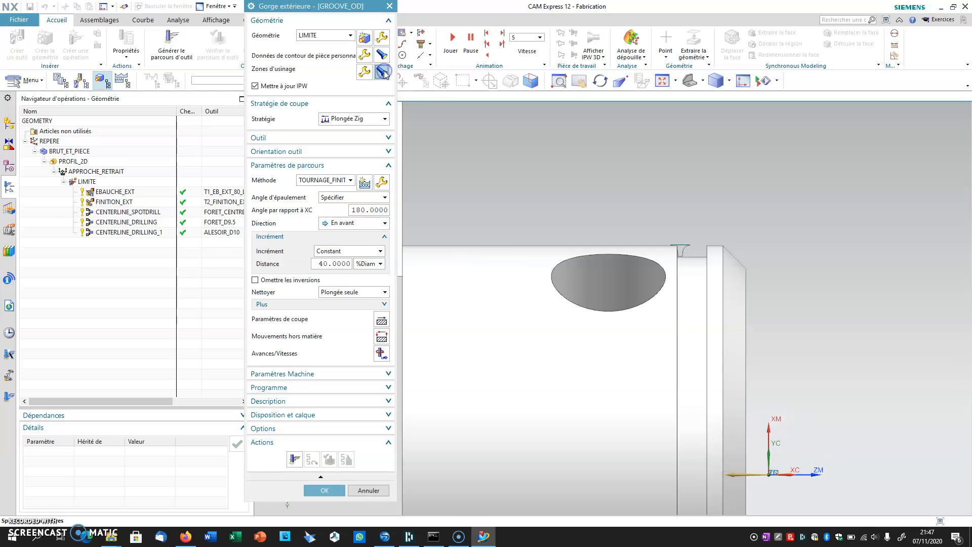
middle_click_drag(542, 178, 642, 182, "shift")
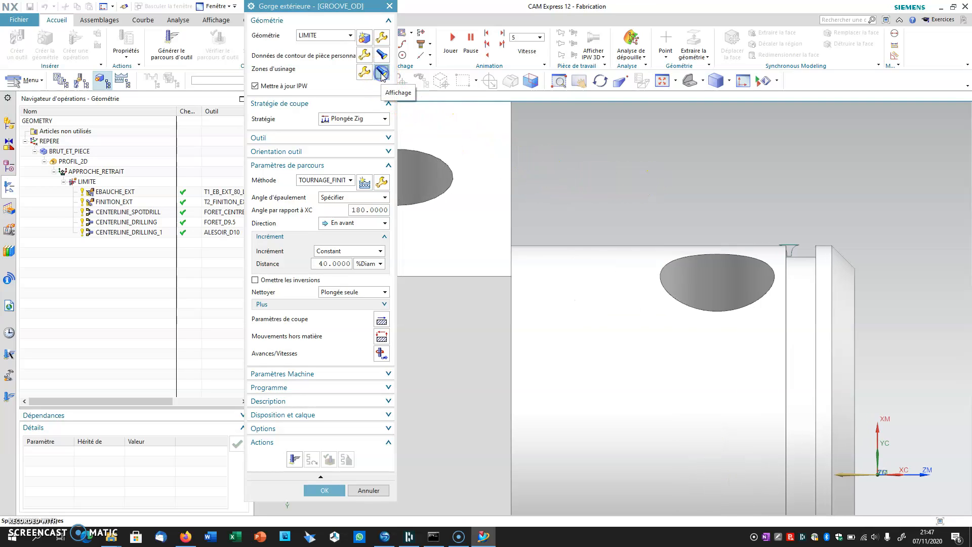
middle_click_drag(713, 199, 607, 217, "shift")
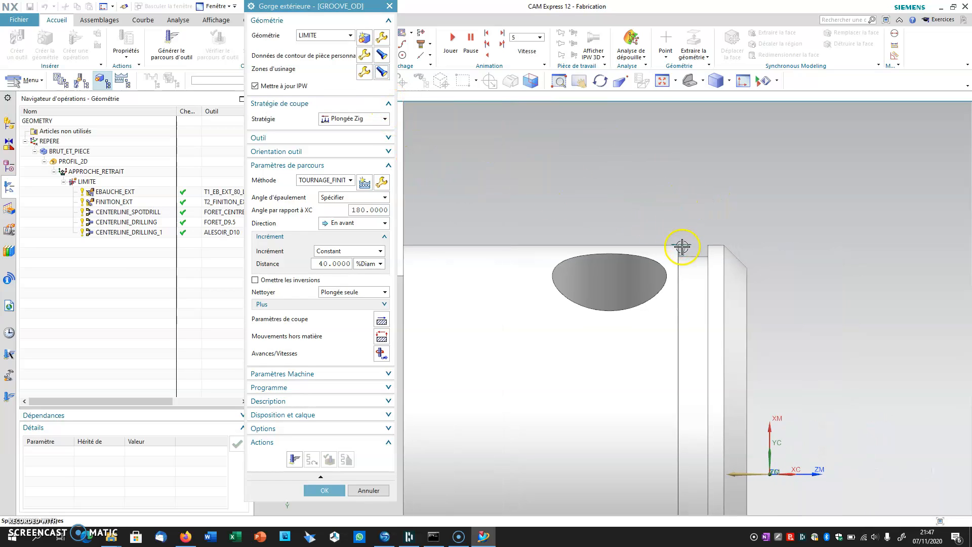
left_click(368, 74)
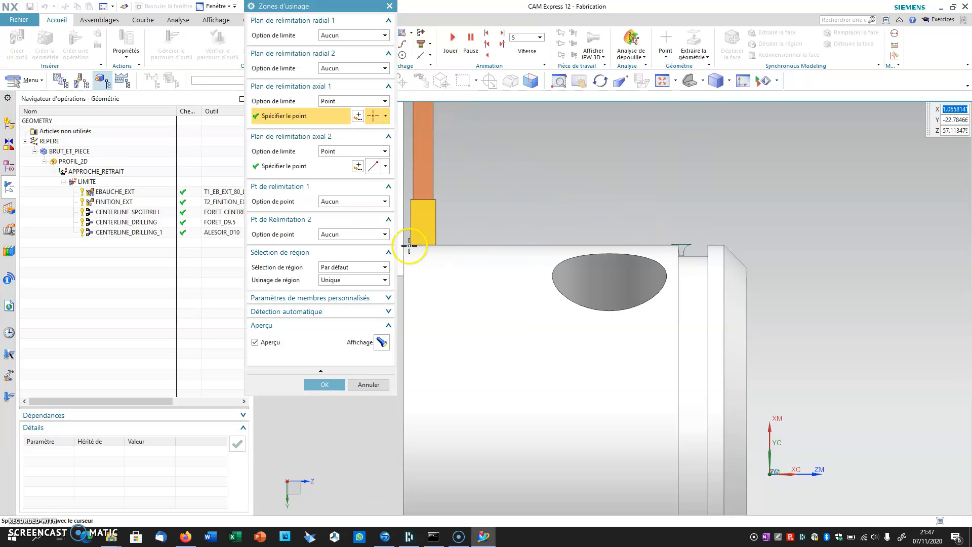
left_click(353, 268)
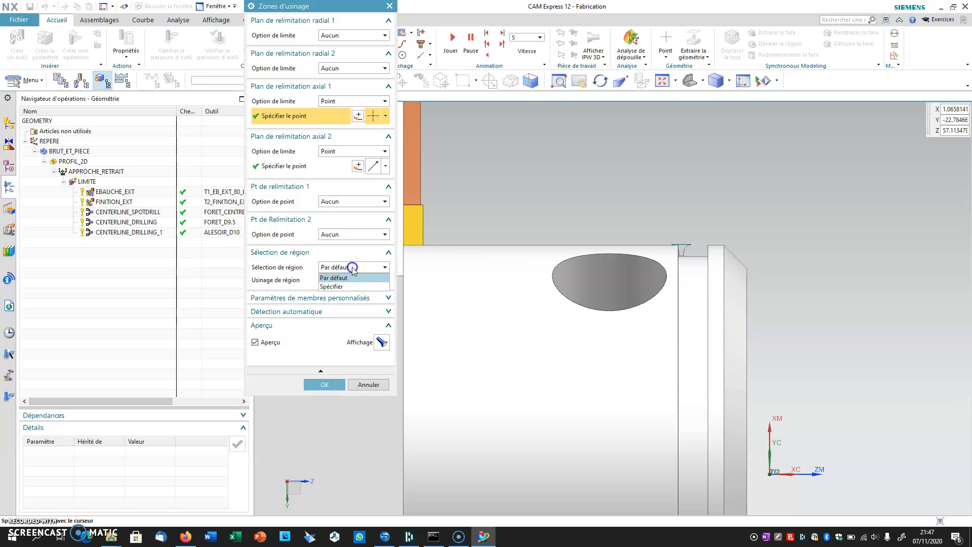
left_click(344, 286)
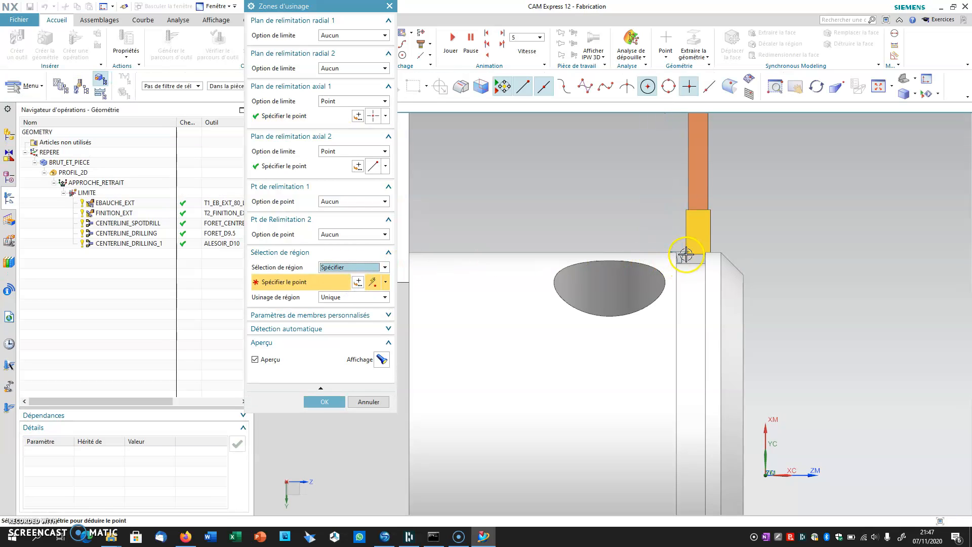
left_click(353, 401)
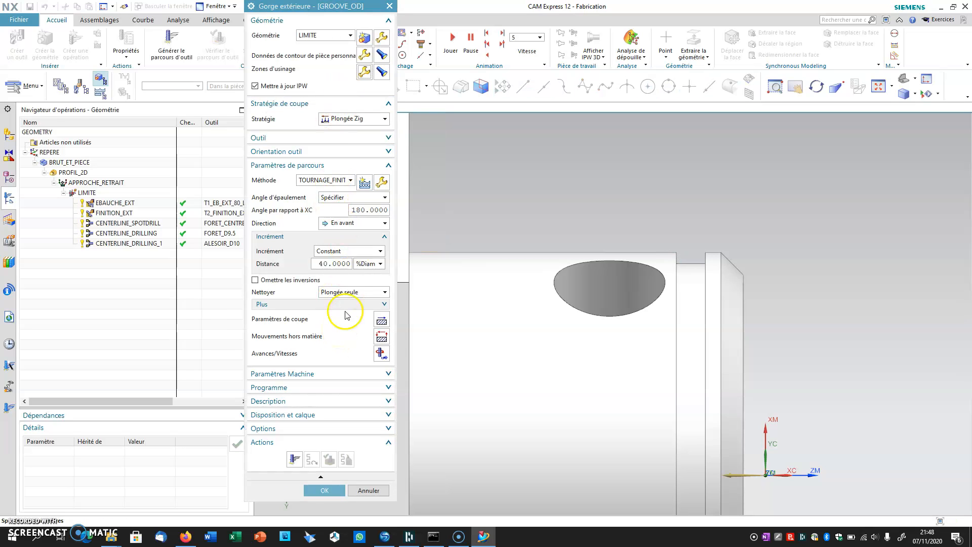
Set the radial workpiece safety distance to 0 in the clearance settings of GROOVE_OD's non-cutting moves
left_click(382, 338)
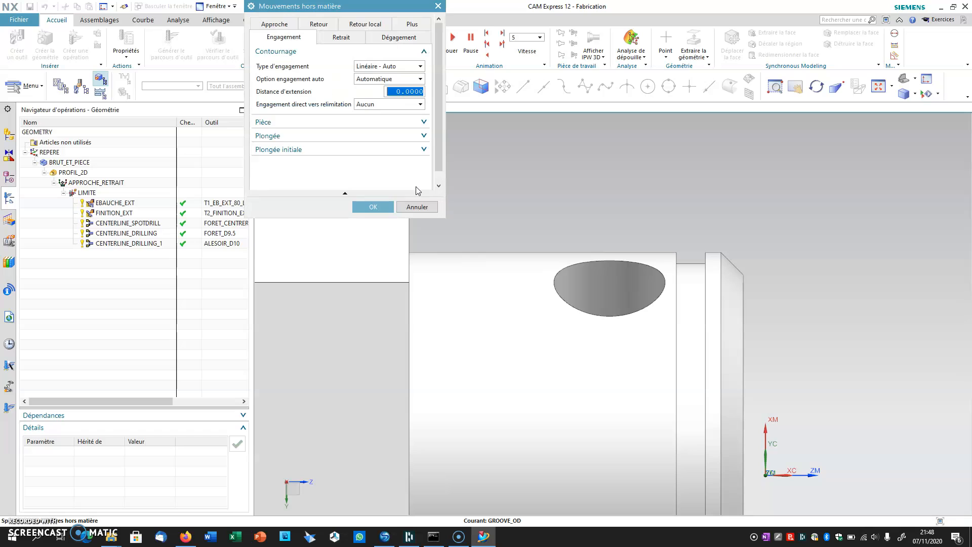
left_click(399, 38)
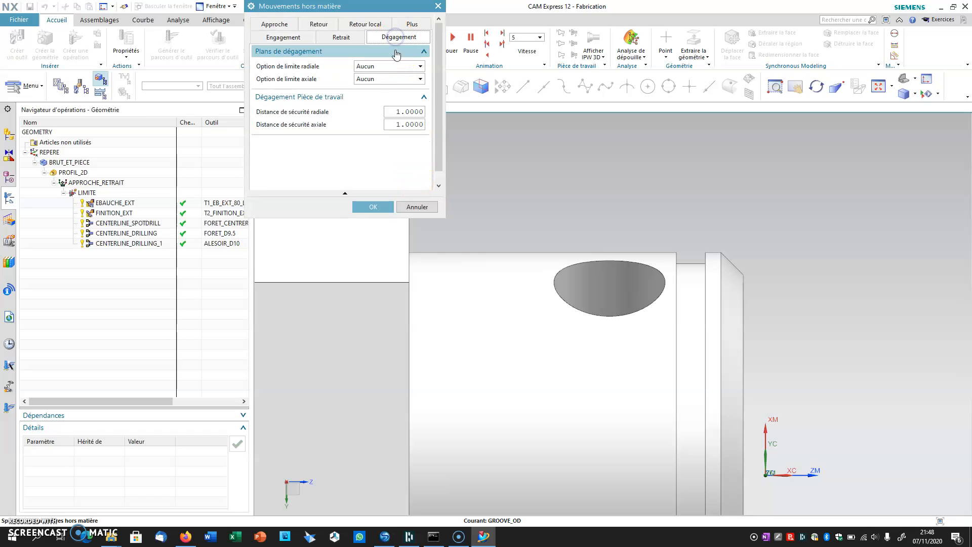
left_click(400, 112)
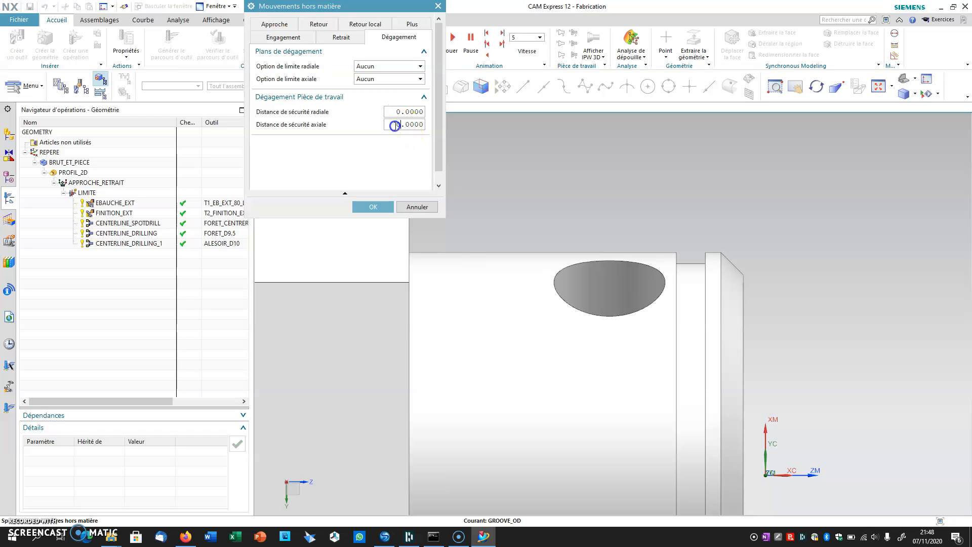
left_click(377, 207)
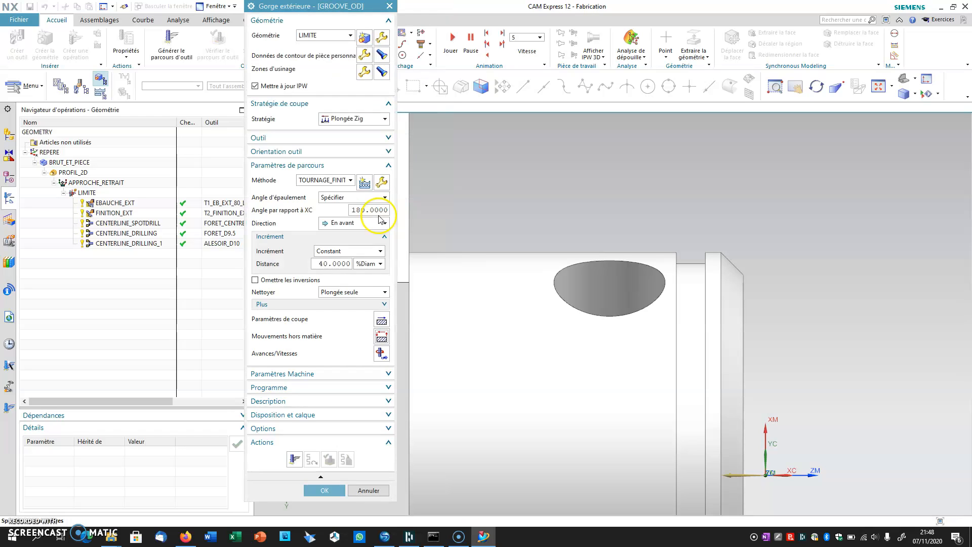
Generate the GROOVE_OD toolpath, accept the operation and save the part file
left_click(294, 460)
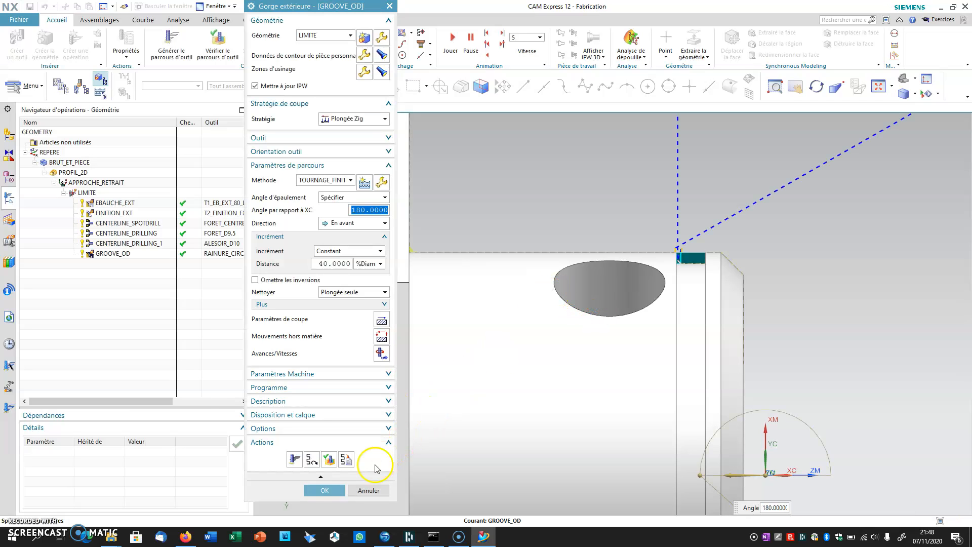
left_click(324, 490)
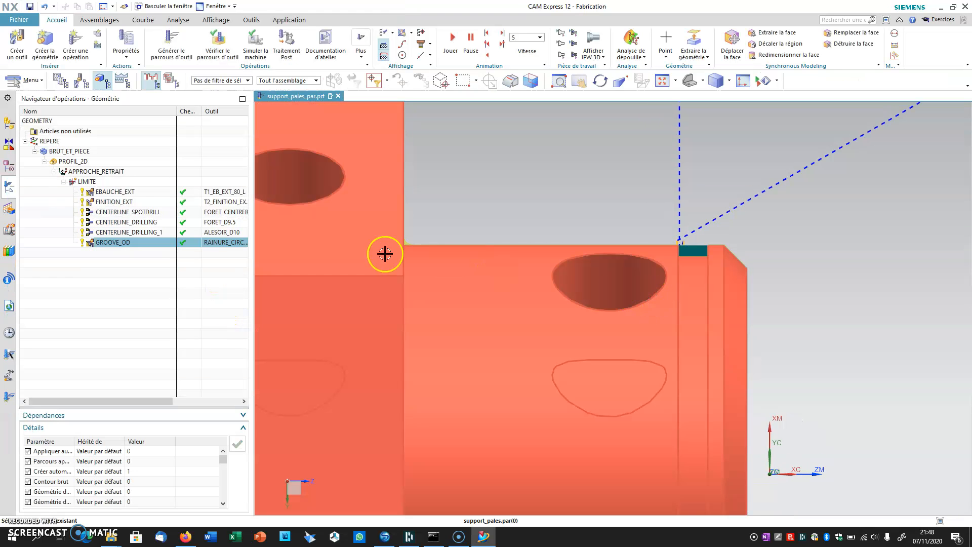
left_click(30, 7)
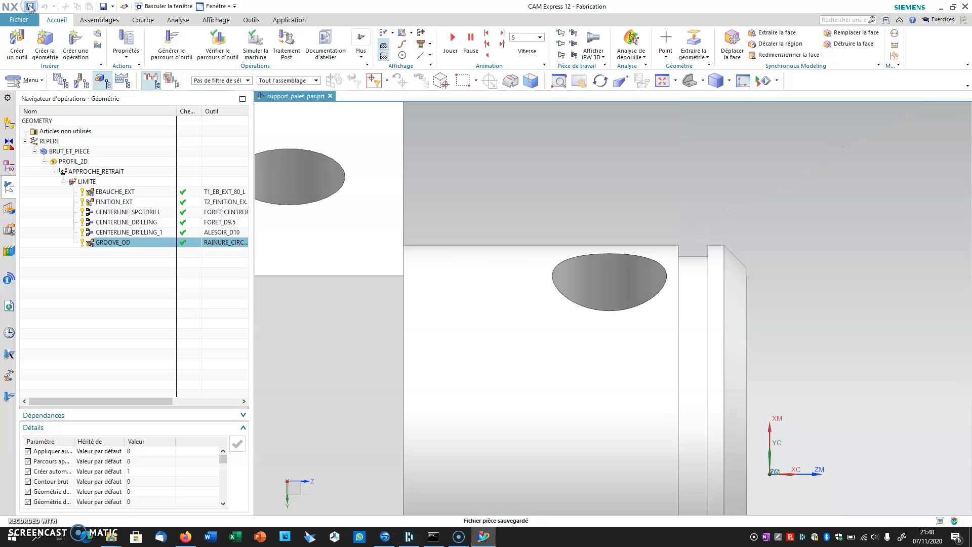
Simulate the material removal of GROOVE_OD in dynamic 3D at animation speed 5
scroll(535, 212, "down", 5)
middle_click_drag(536, 213, 674, 262)
left_click(218, 43)
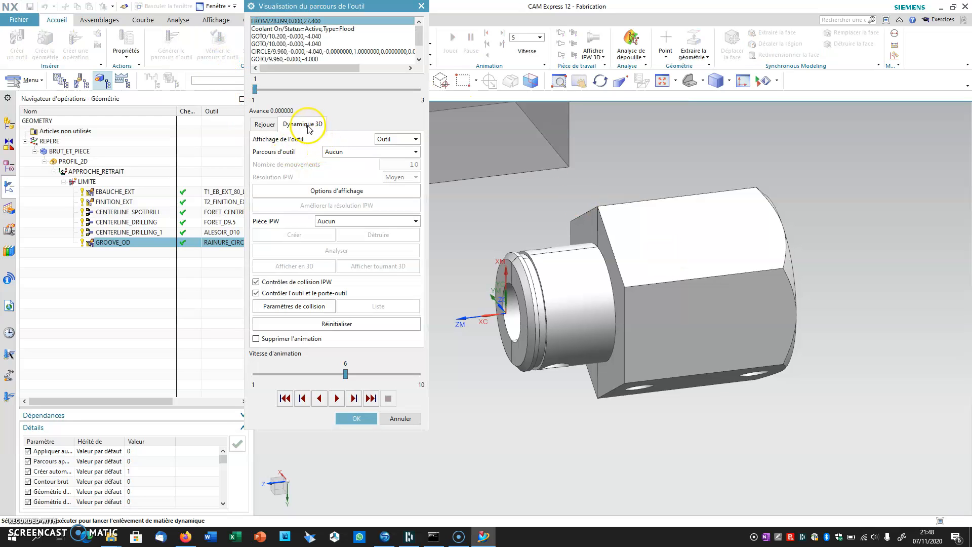
left_click(343, 375)
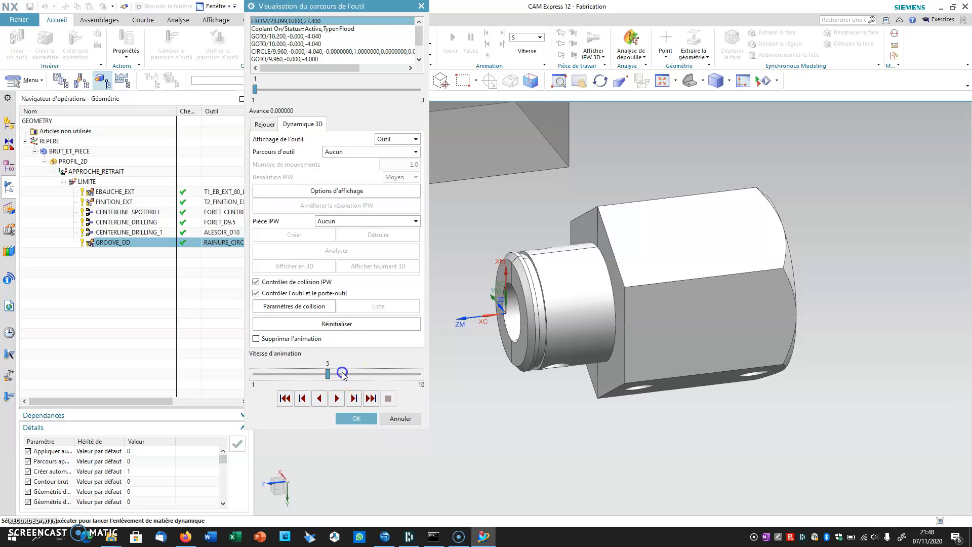
left_click(337, 398)
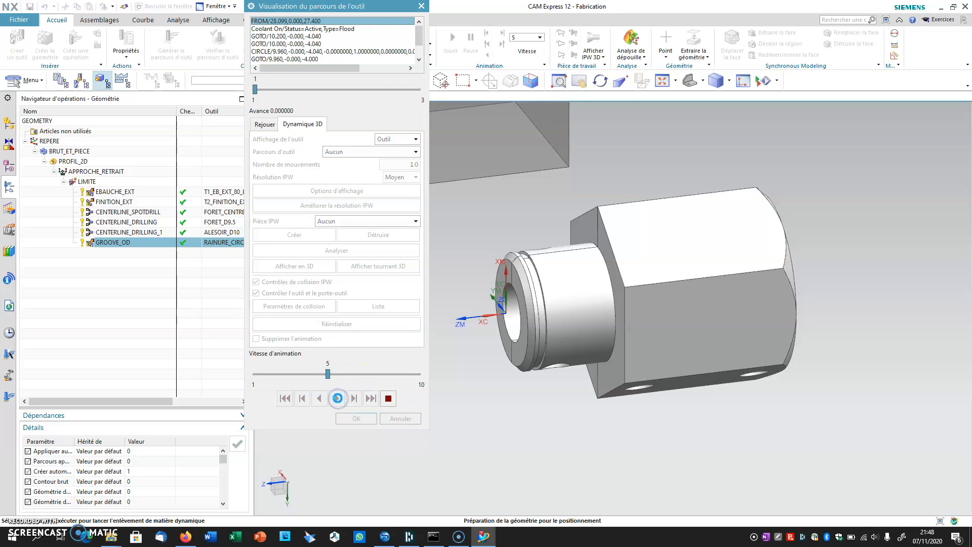
left_click(346, 418)
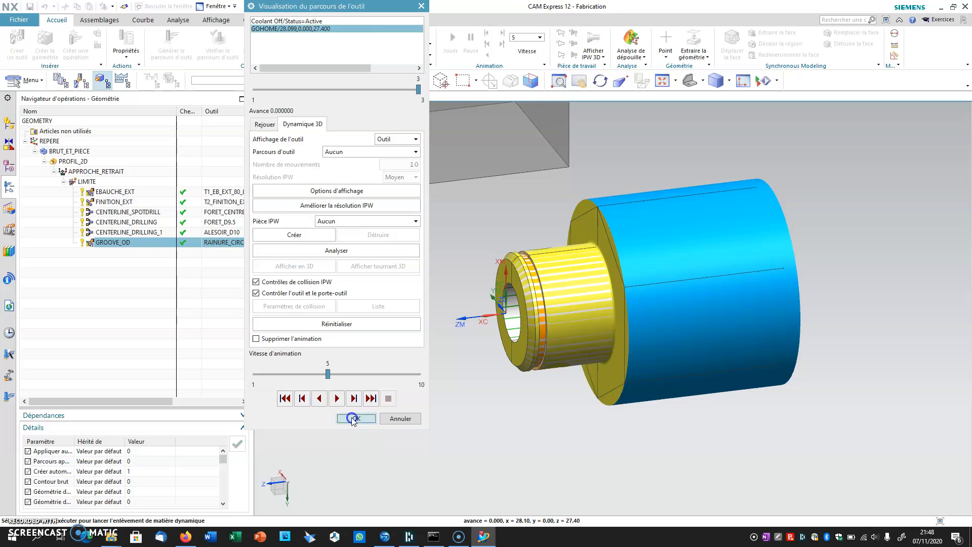
left_click(354, 419)
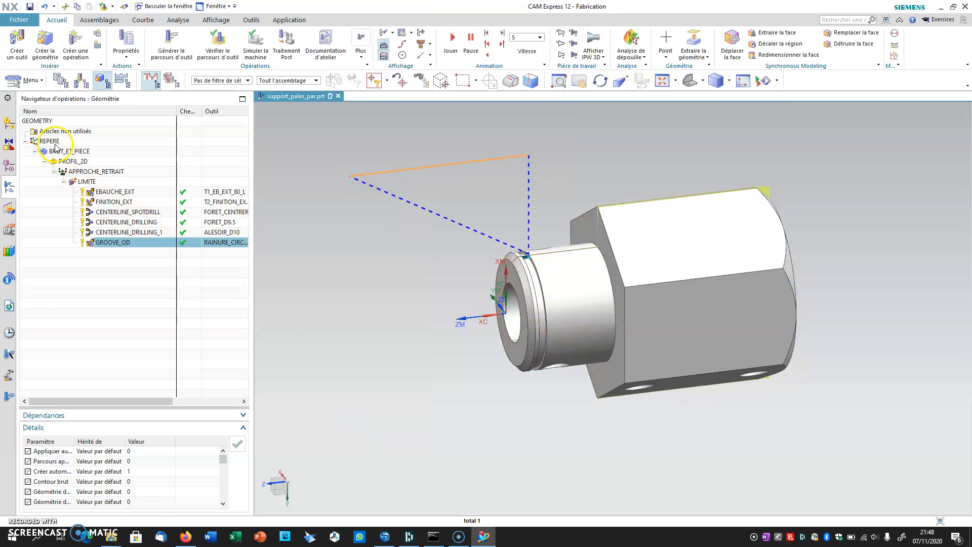
Save the part and generate the shop documentation of BRUT_ET_PIECE in the Phase d'usinage TOURNAGE report format
left_click(50, 142)
left_click(61, 152)
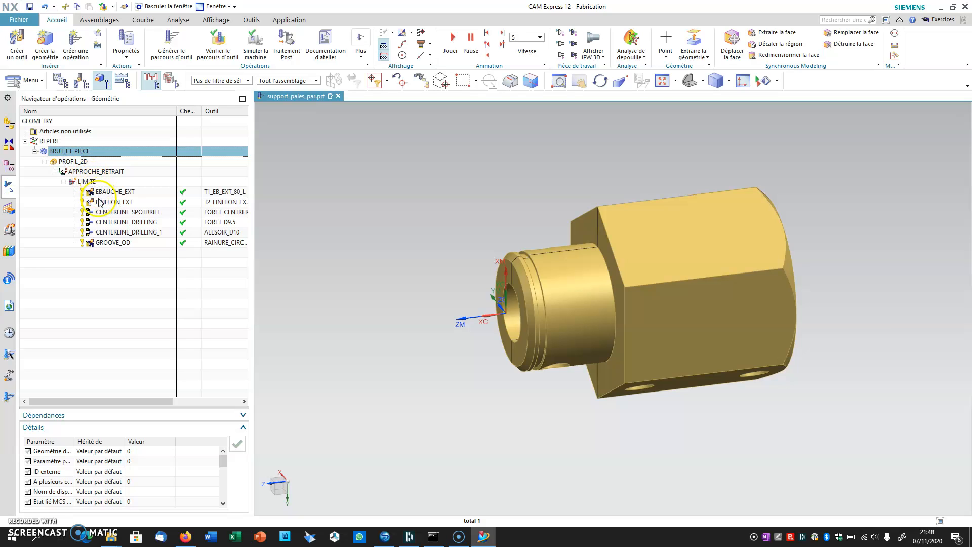
left_click(30, 6)
middle_click_drag(341, 191, 425, 215)
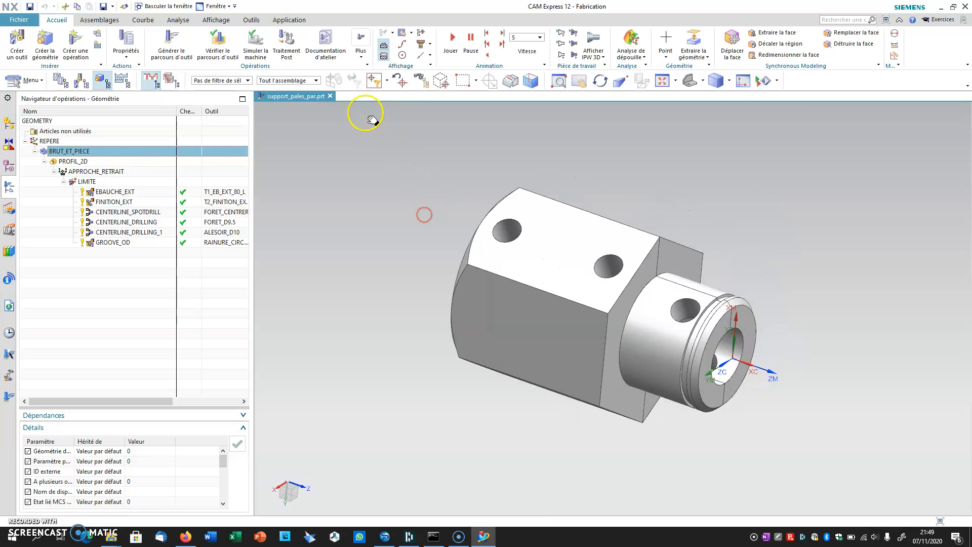
left_click(323, 43)
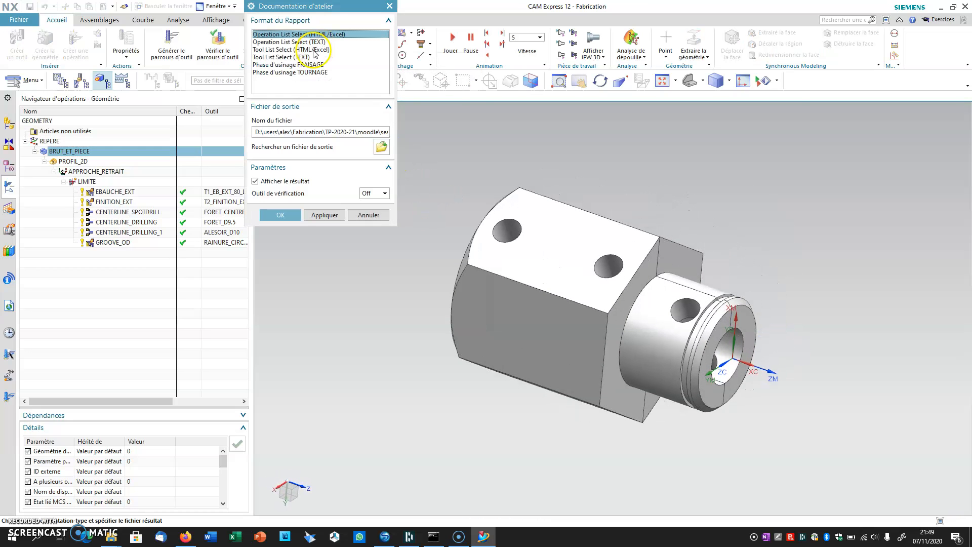
left_click(298, 73)
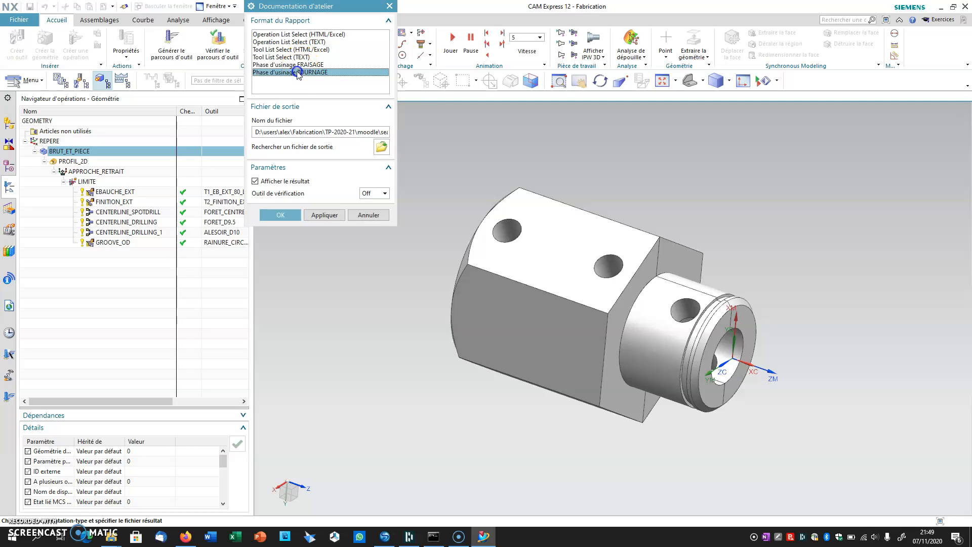
left_click(280, 214)
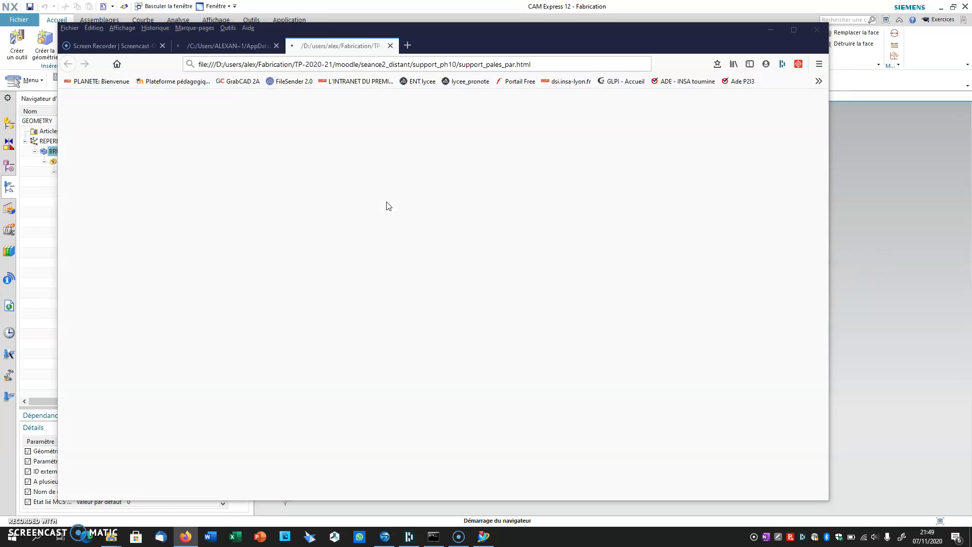
scroll(476, 176, "down", 3)
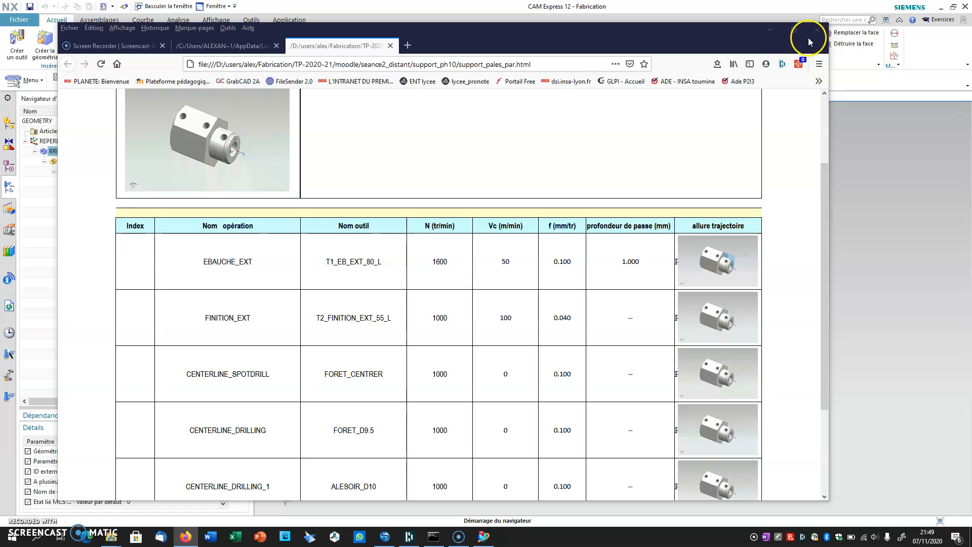
left_click(678, 9)
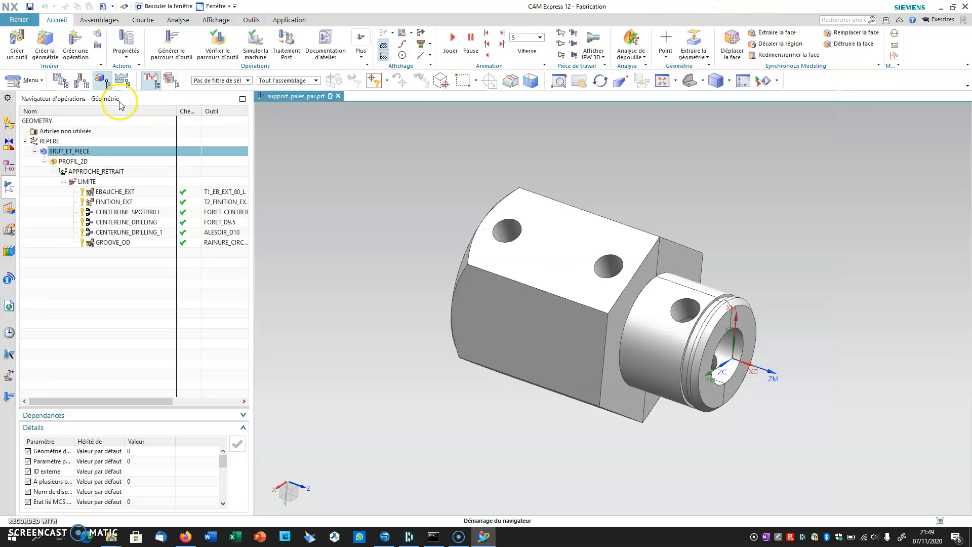
Post-process program 1 from the program order view with the TOUR_CN_au_diametre post-processor
left_click(61, 81)
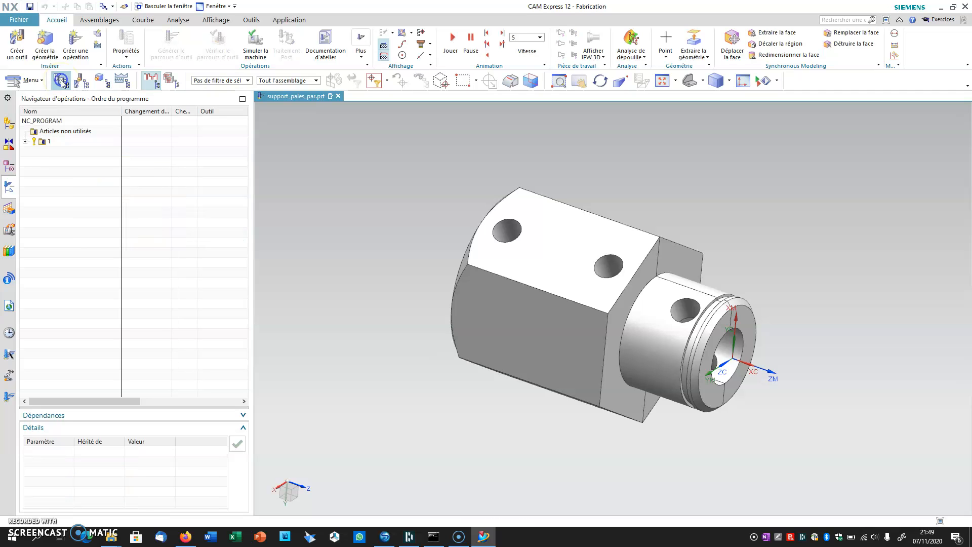
left_click(26, 141)
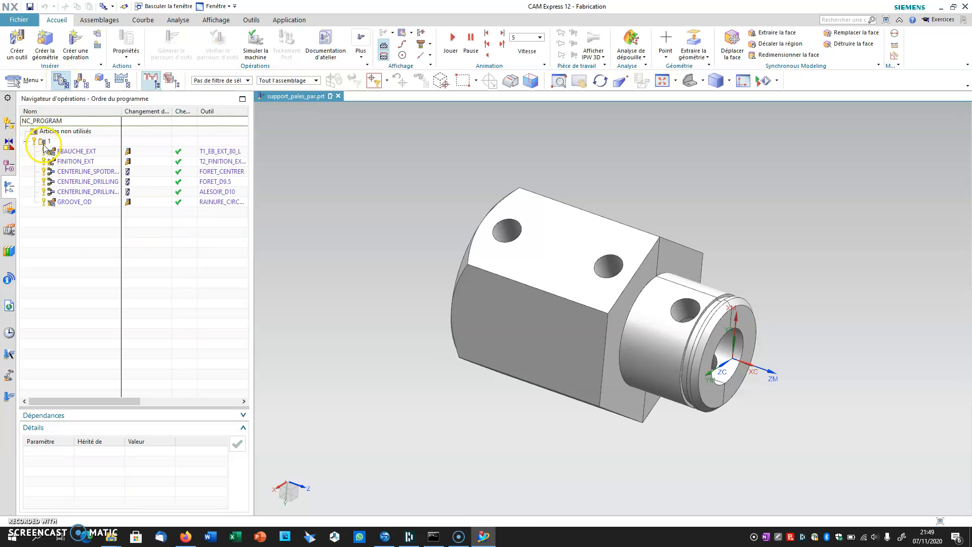
left_click_drag(76, 401, 126, 405)
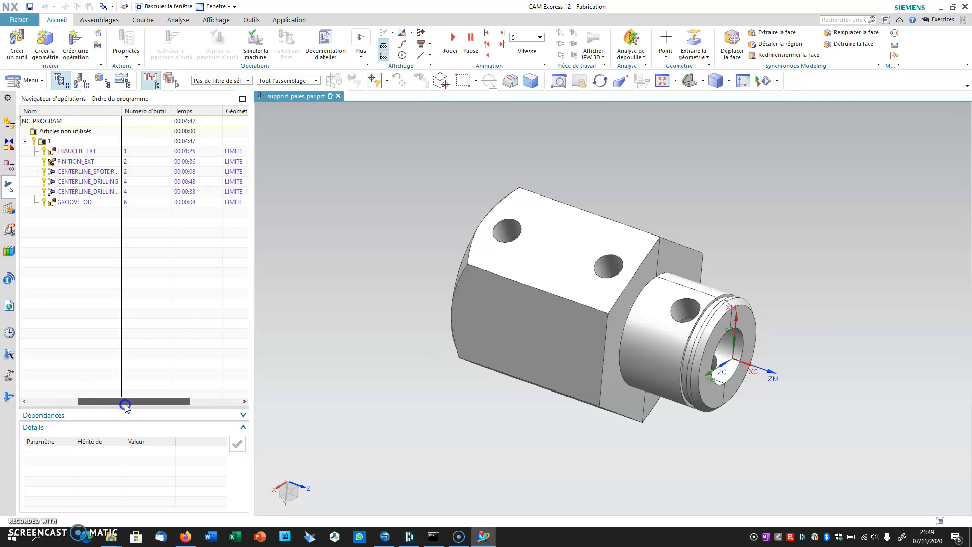
left_click_drag(116, 405, 79, 401)
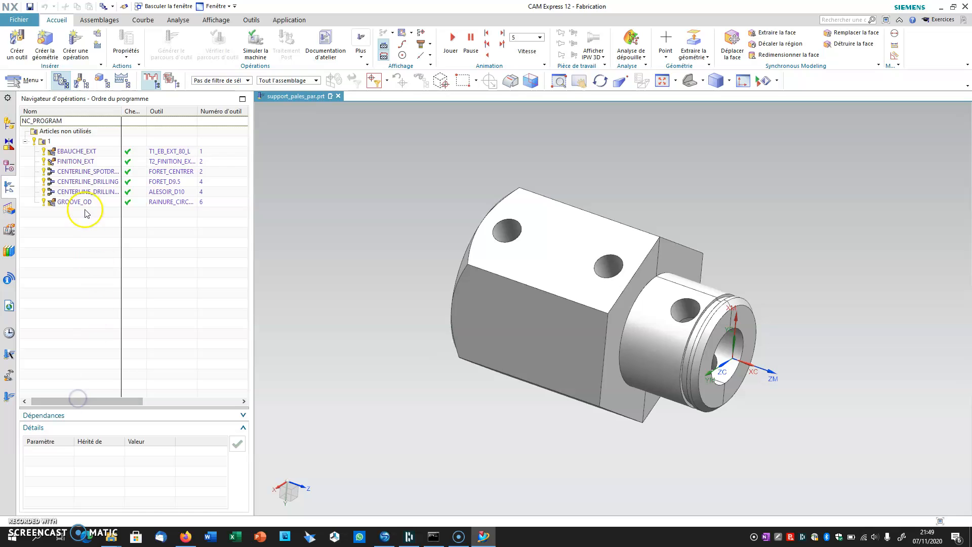
left_click(46, 142)
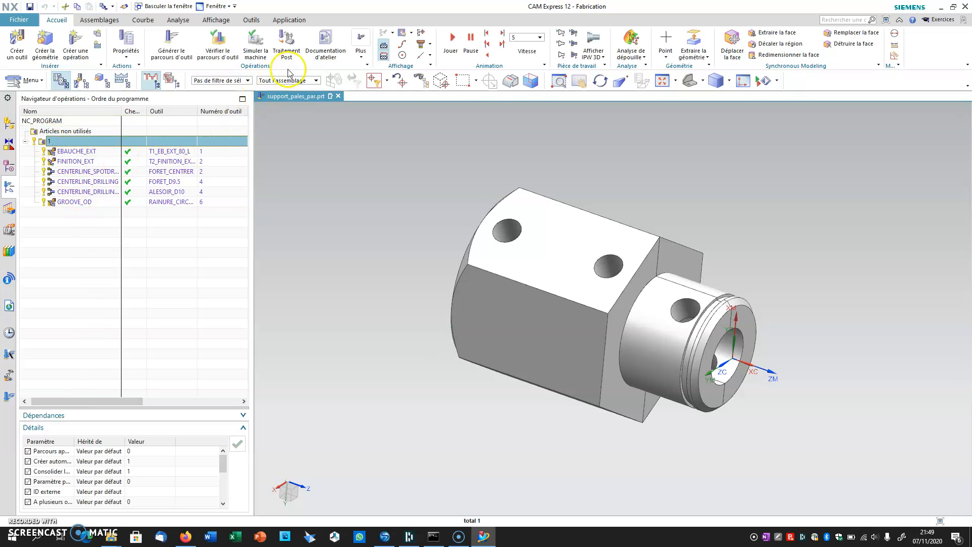
left_click(297, 43)
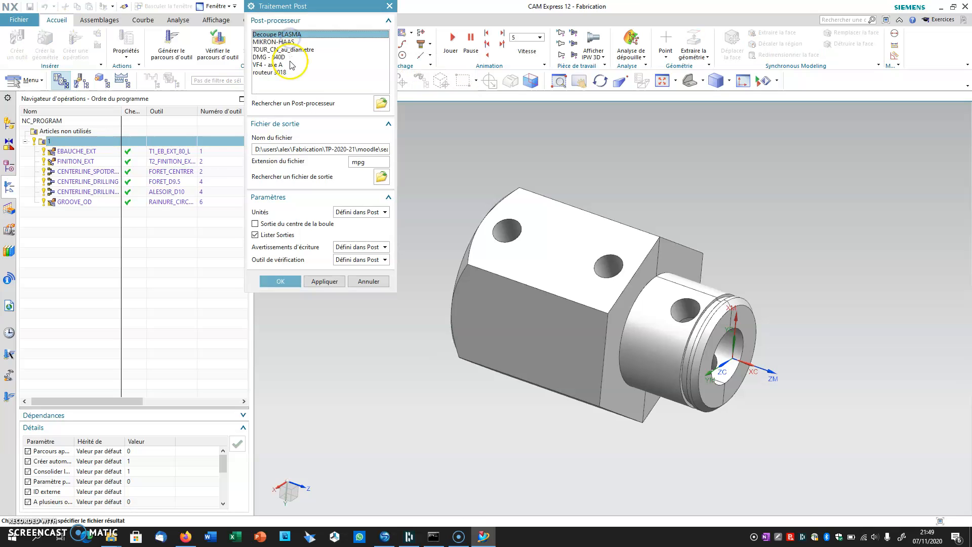
left_click(282, 50)
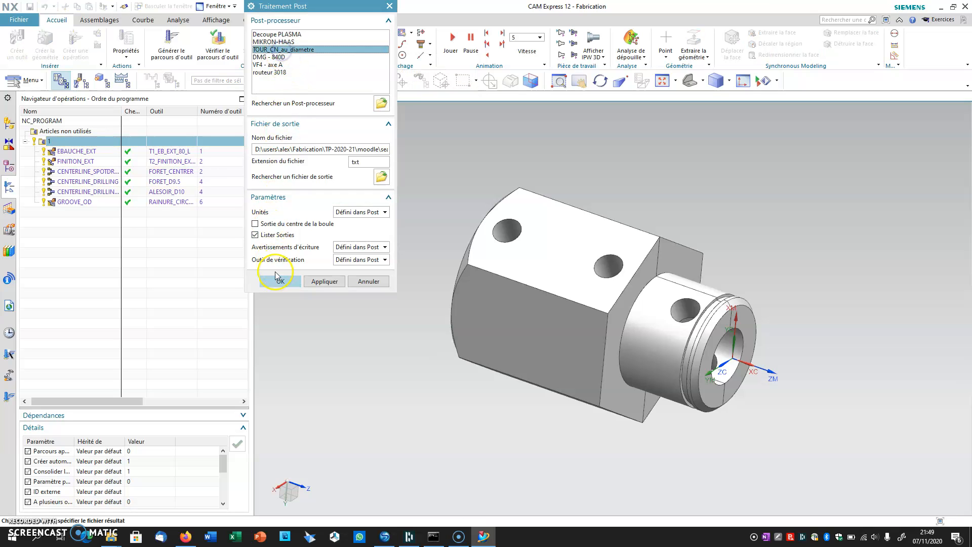
left_click(281, 282)
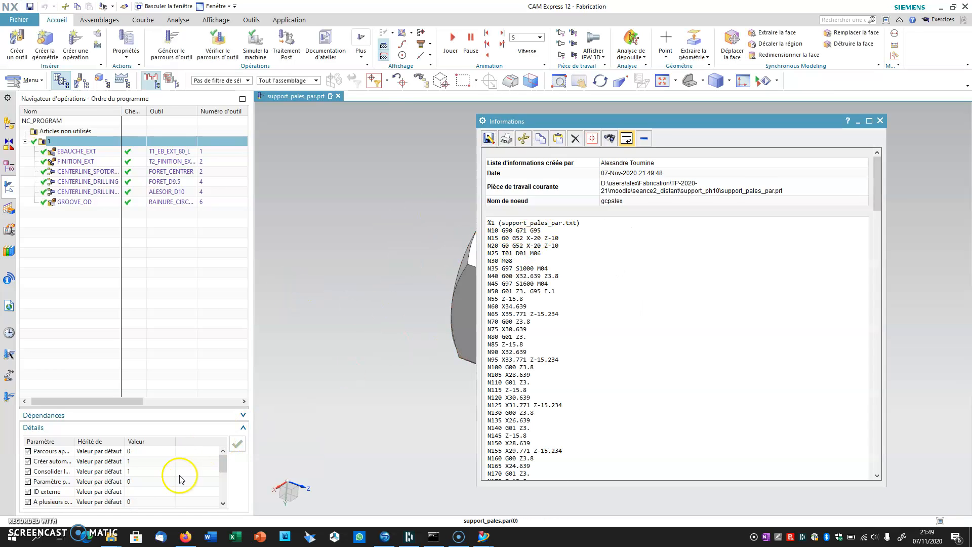
Locate the generated NC file support_pales_par.txt in the support_ph10 folder in File Explorer
mouse_move(112, 538)
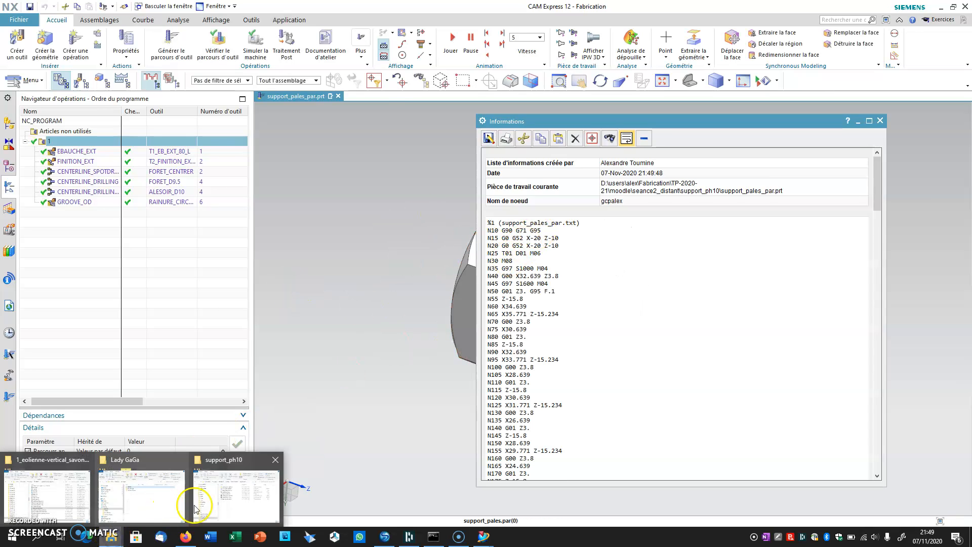
left_click(237, 495)
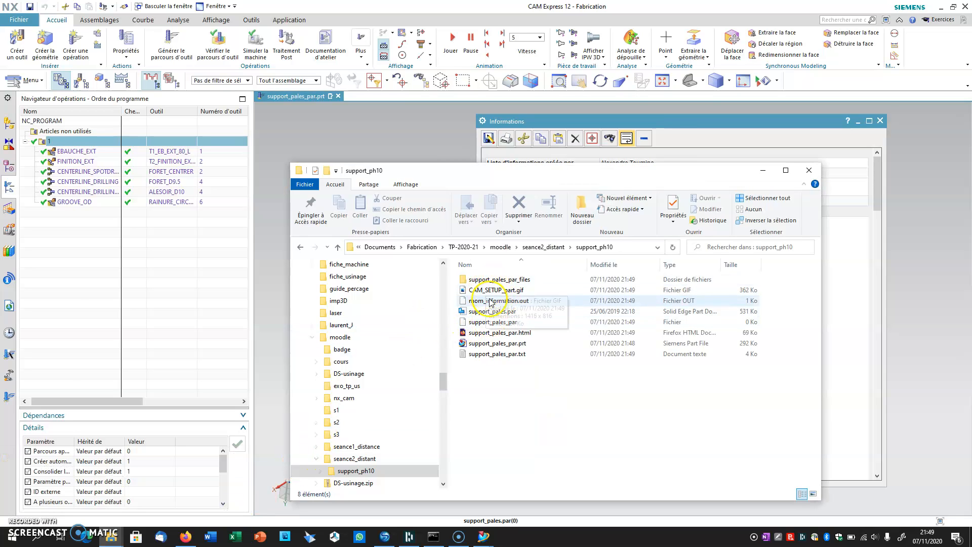
left_click(489, 354)
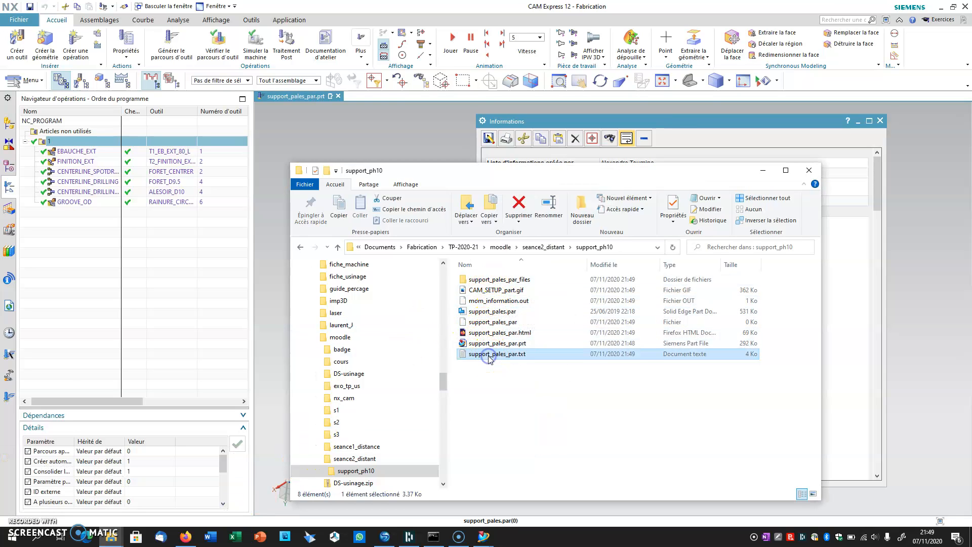